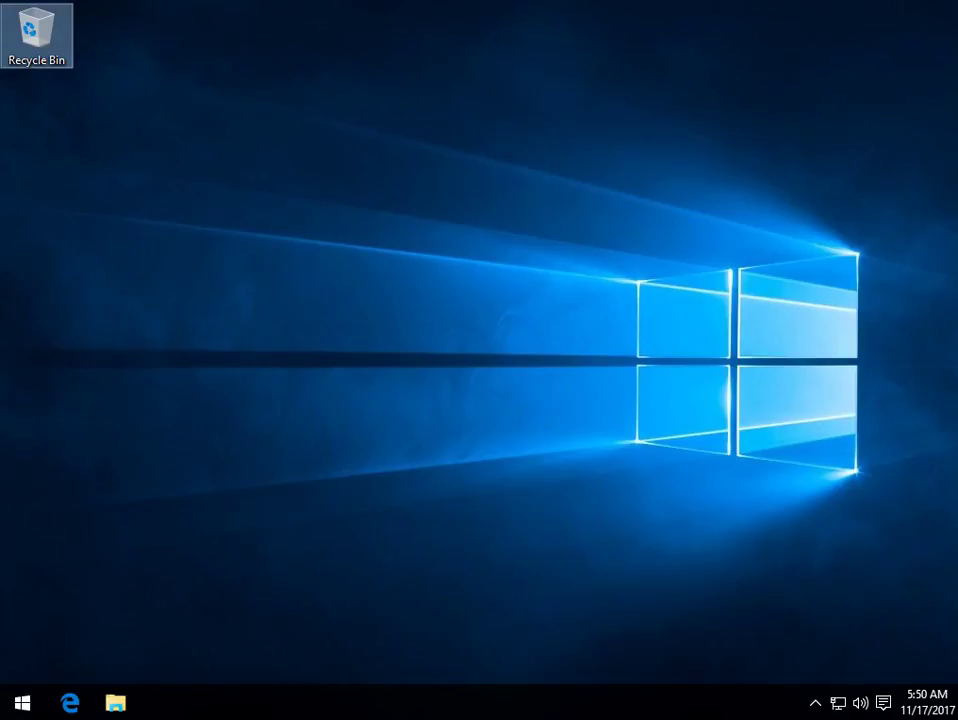
# Step: Open the speaker volume control to view its style, and close it
pyautogui.click(860, 703)
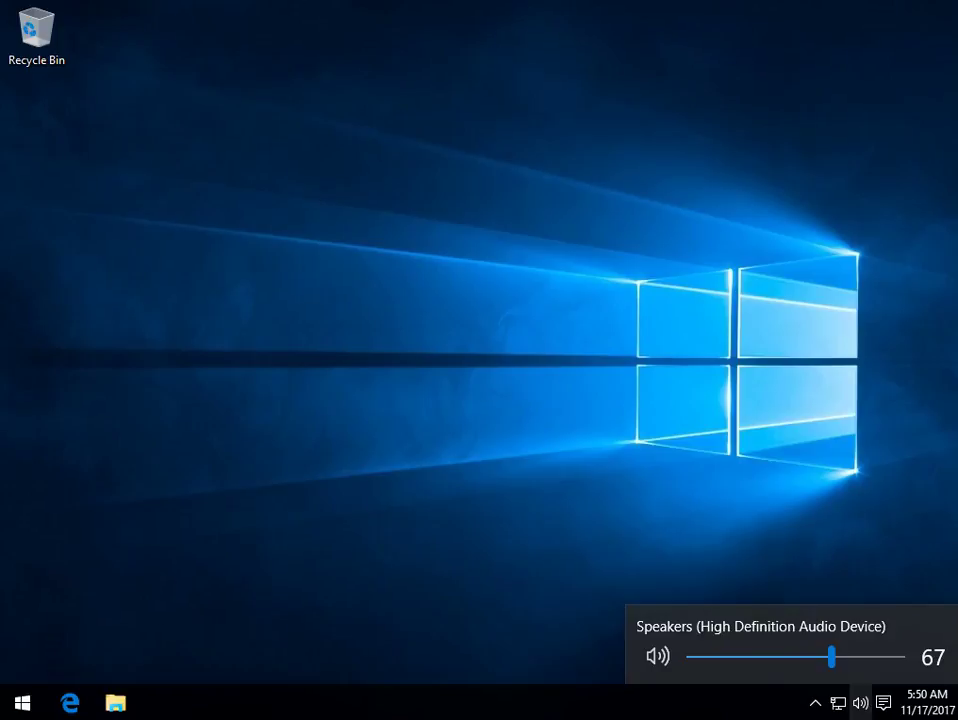
pyautogui.press('Escape')
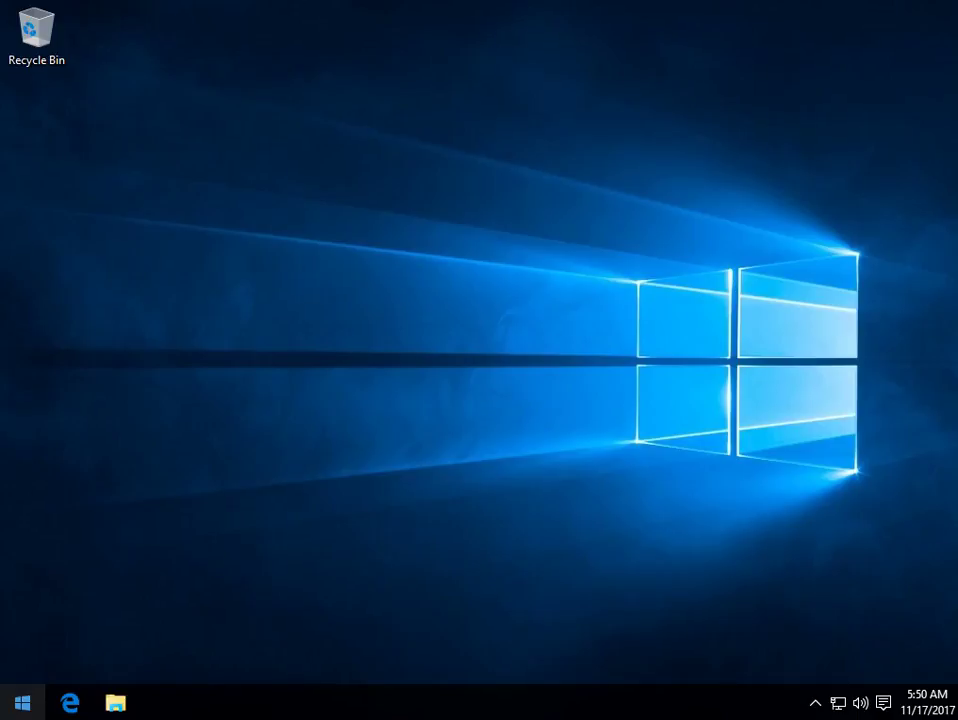
# Step: Launch the Registry Editor by running regedit and approve the elevation request
pyautogui.press('super+r')
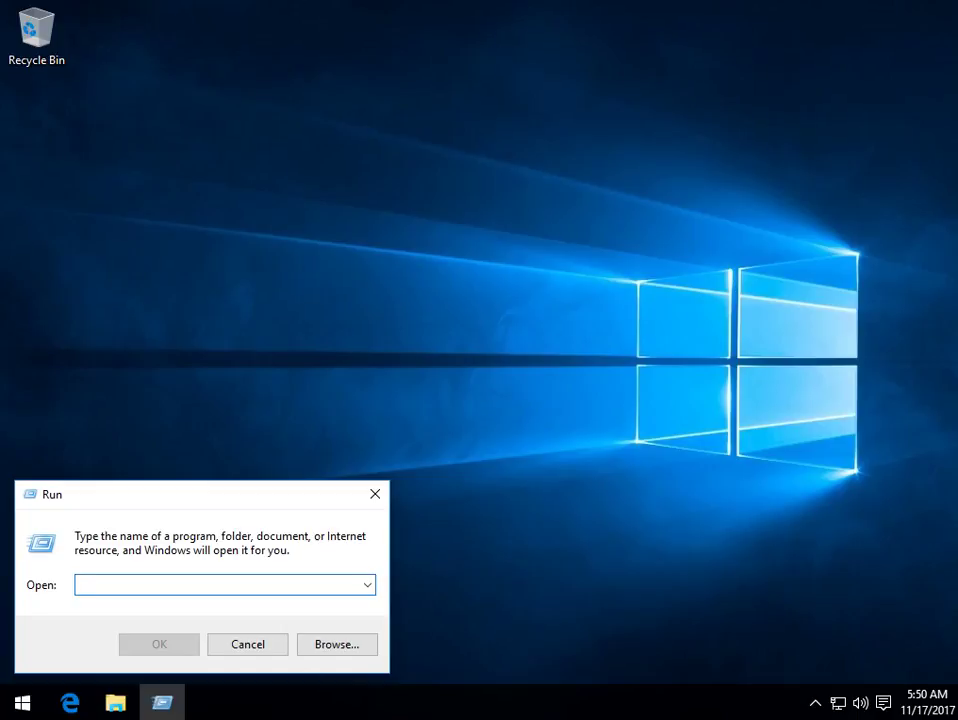
pyautogui.write('regedit')
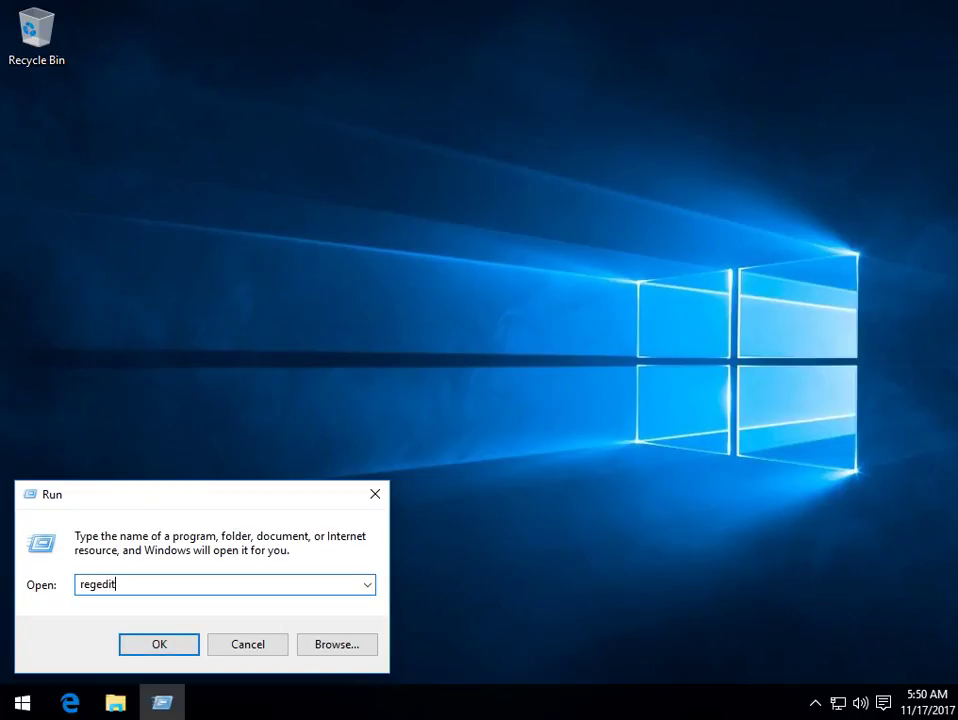
pyautogui.press('Return')
pyautogui.hotkey('alt', 'y')
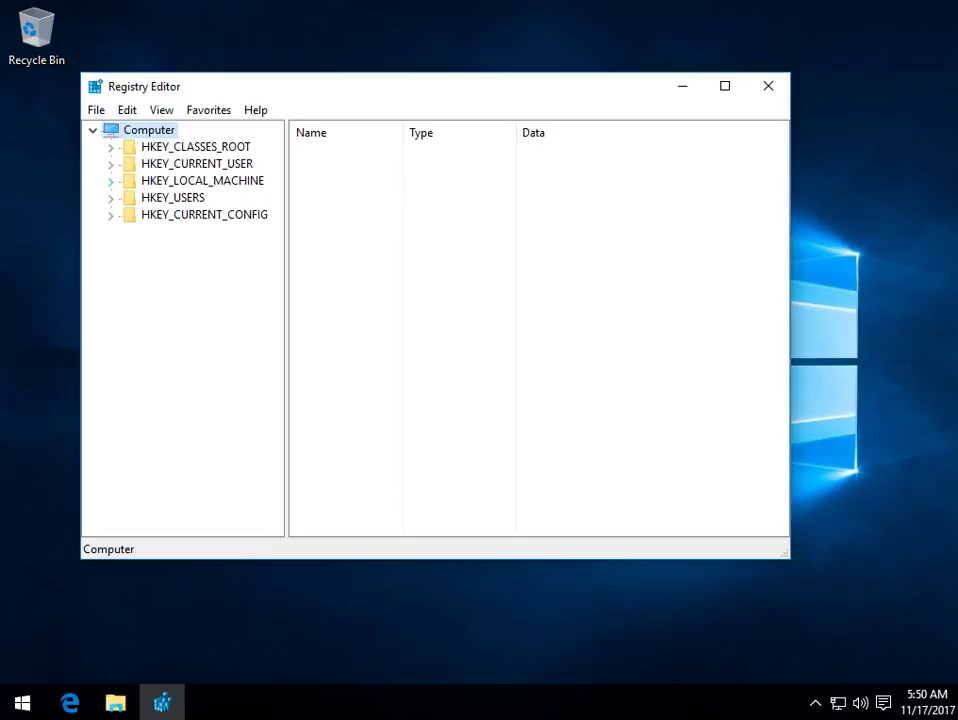
# Step: Open the registry key HKEY_LOCAL_MACHINE\SOFTWARE\Microsoft\Windows NT\CurrentVersion
pyautogui.click(110, 181)
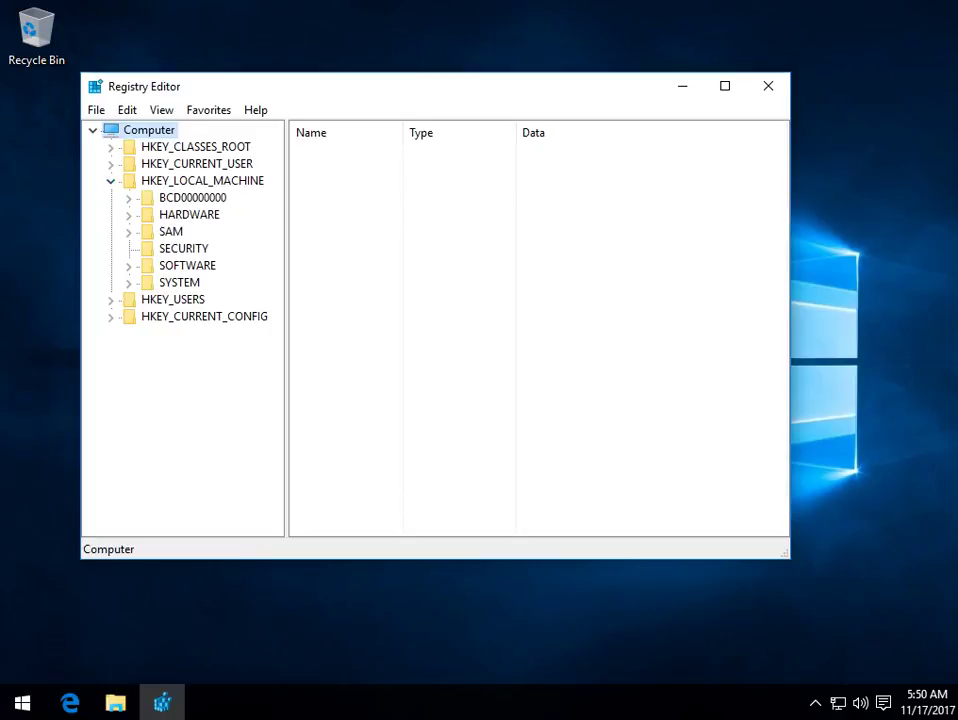
pyautogui.click(128, 266)
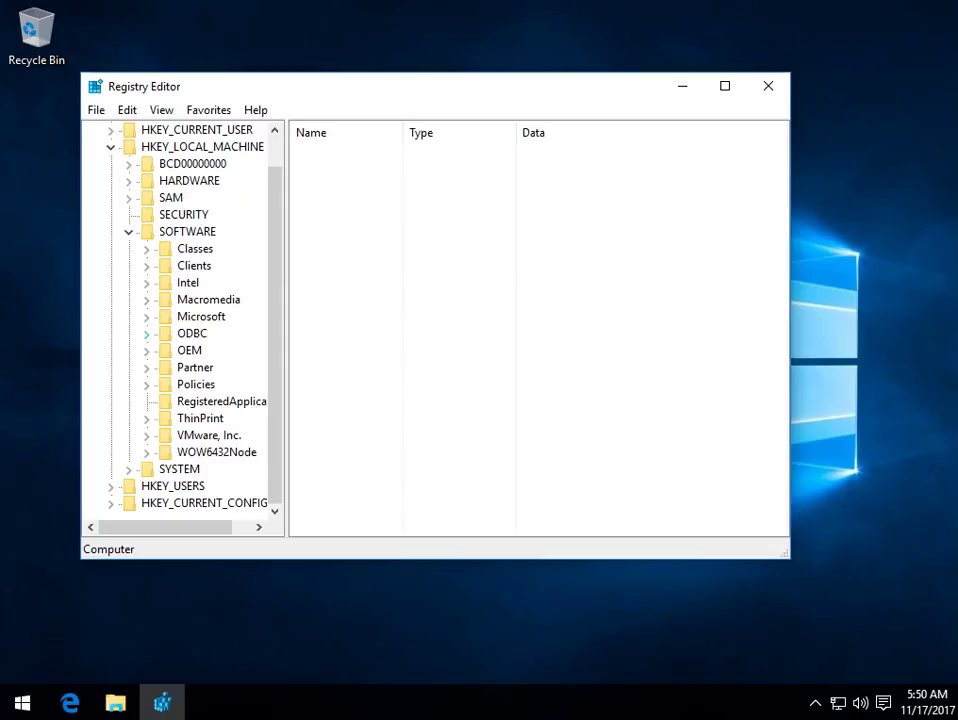
pyautogui.click(146, 316)
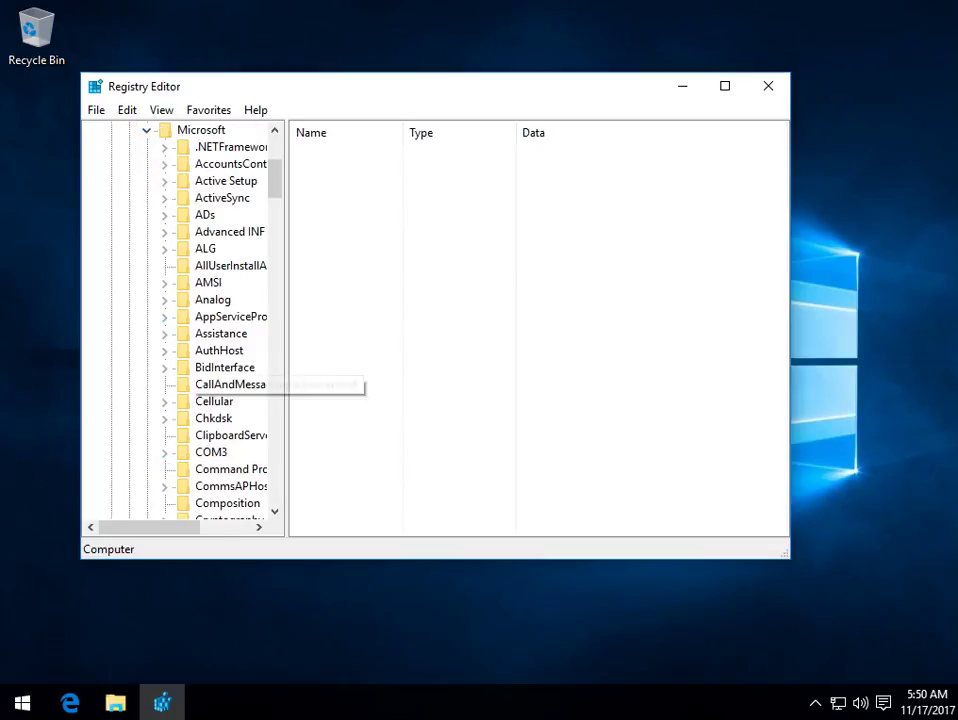
pyautogui.scroll(-20, 230, 385)
pyautogui.scroll(-20, 230, 367)
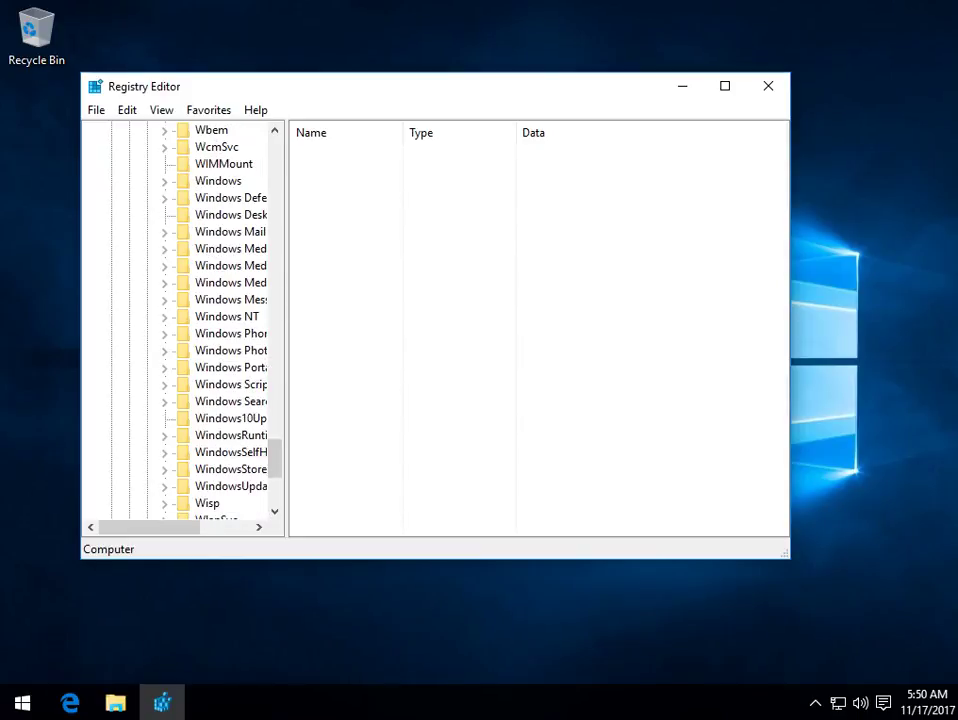
pyautogui.click(164, 316)
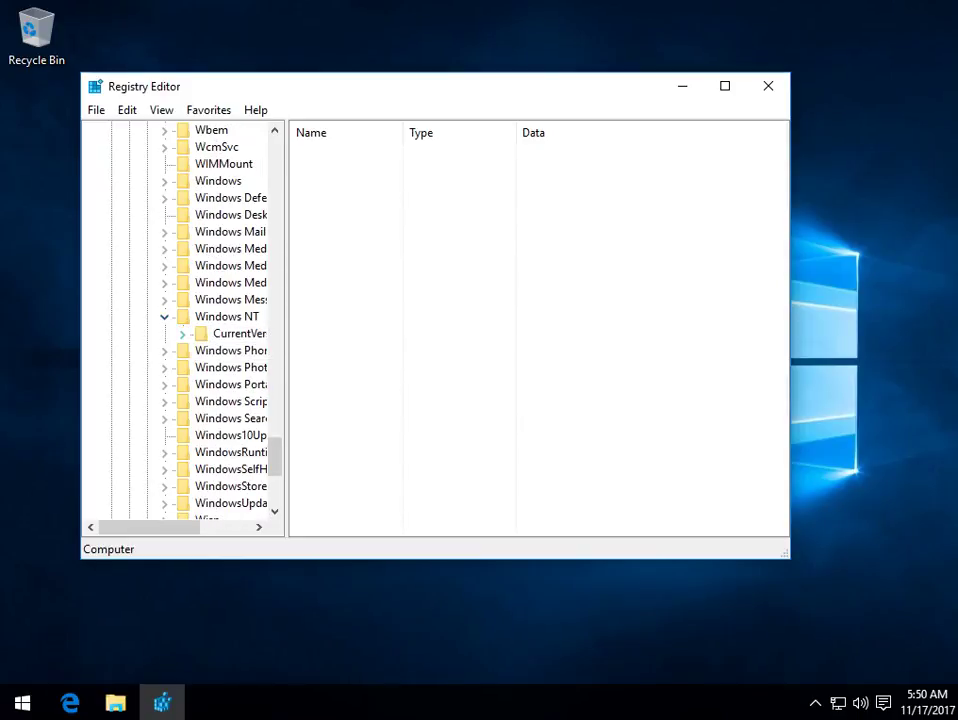
pyautogui.click(182, 334)
pyautogui.click(182, 130)
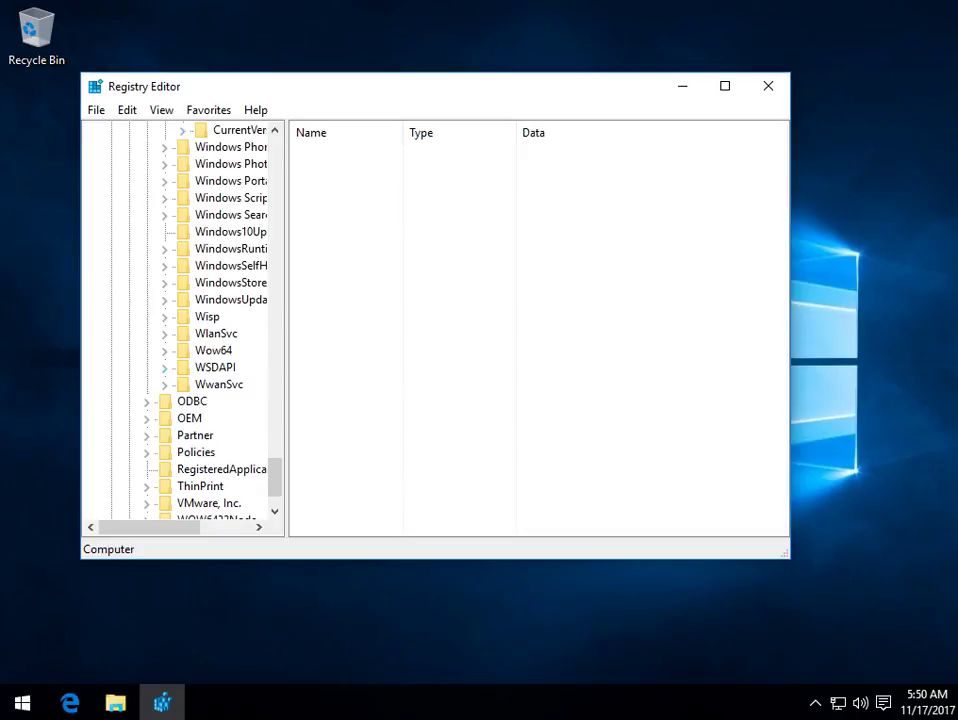
pyautogui.click(238, 130)
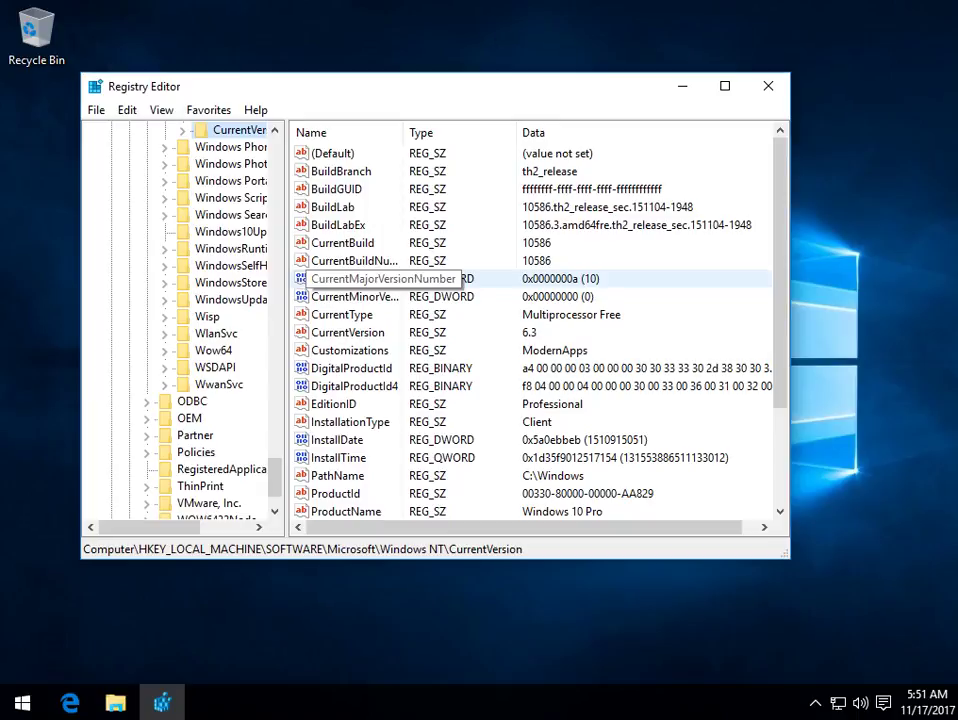
# Step: Create a new subkey named MTCUVC under the Windows NT CurrentVersion key
pyautogui.scroll(-3, 330, 278)
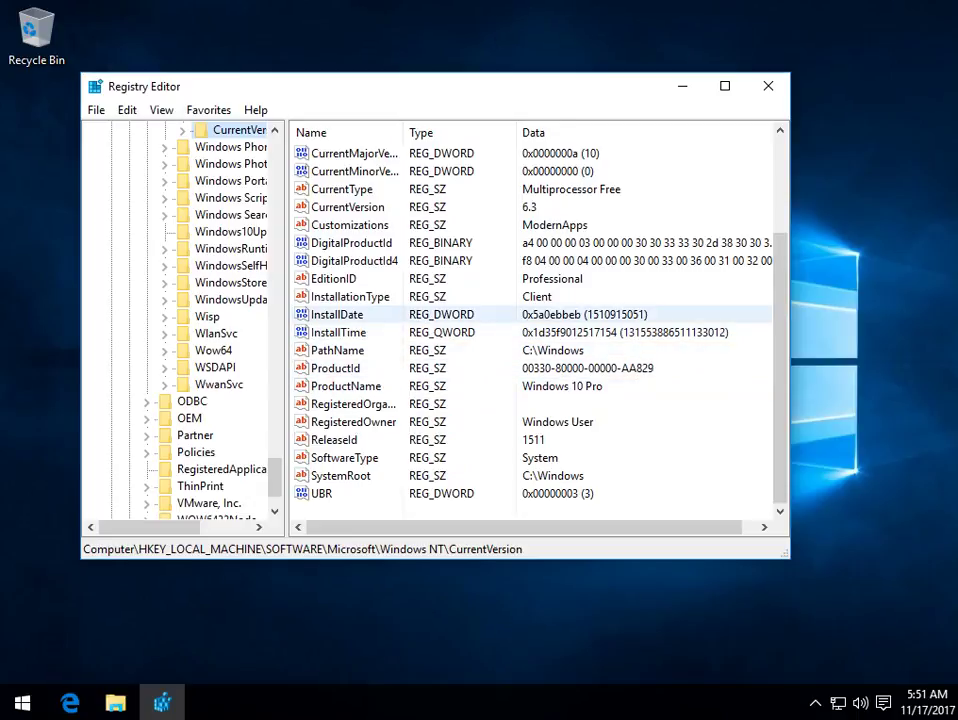
pyautogui.scroll(1, 235, 150)
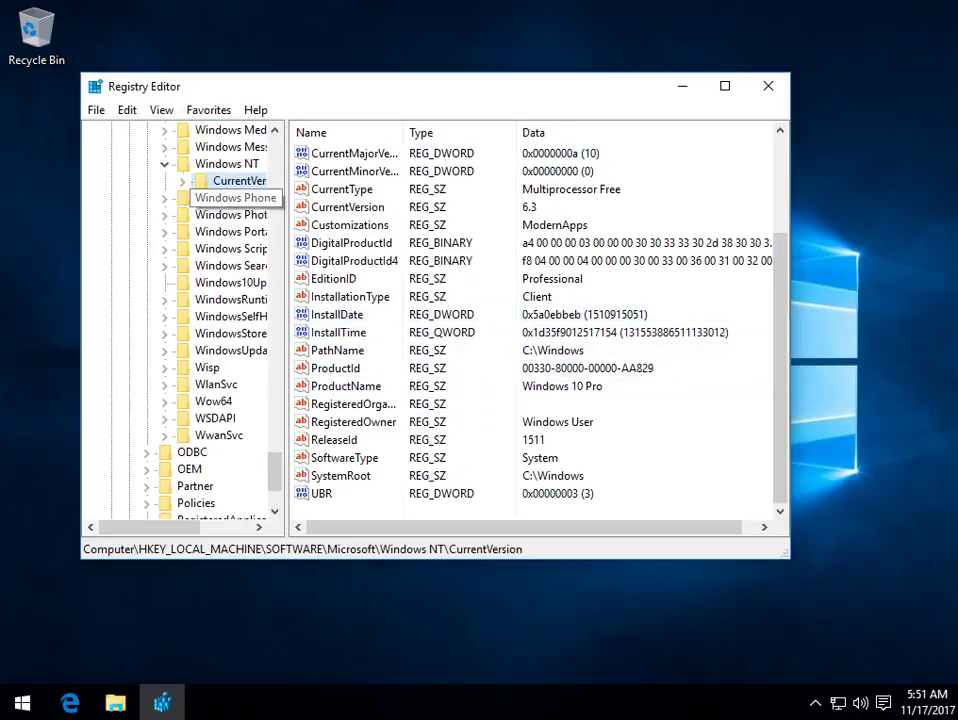
pyautogui.rightClick(248, 182)
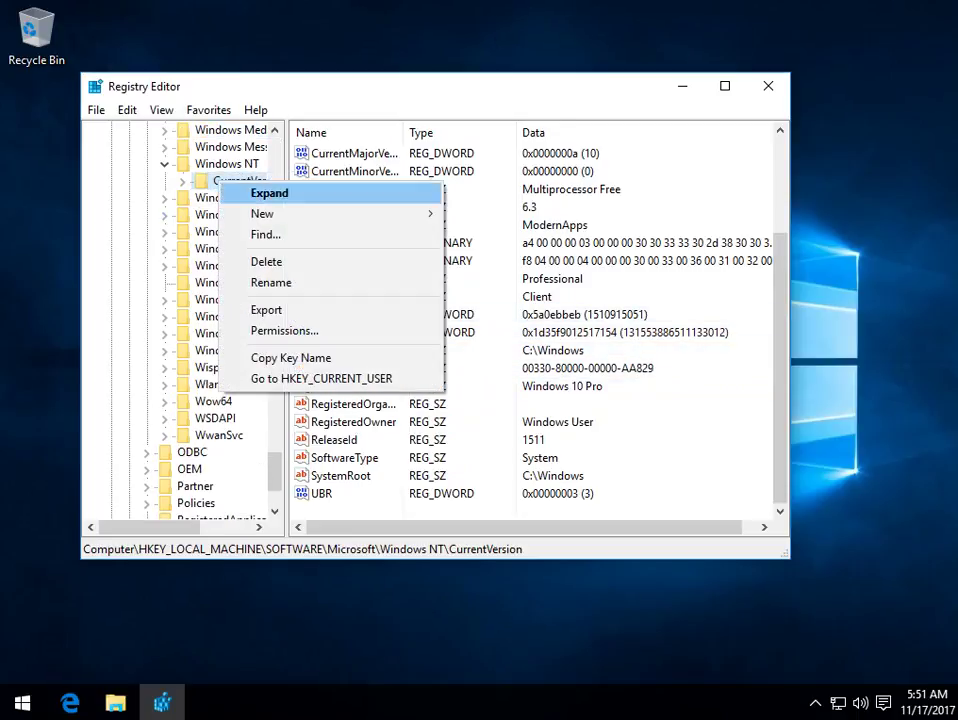
pyautogui.moveTo(300, 214)
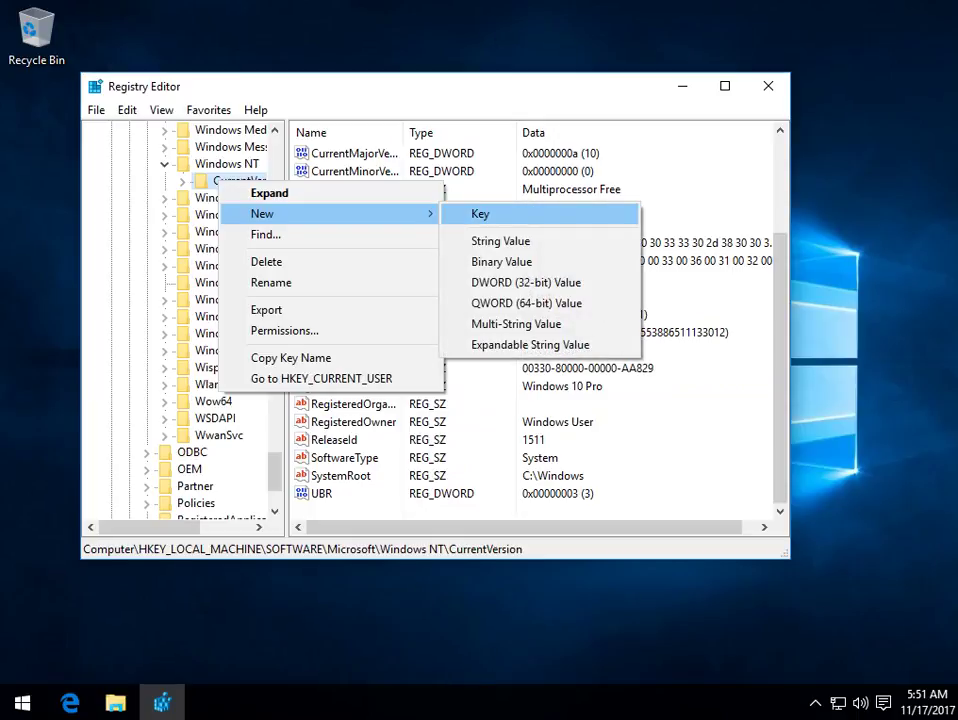
pyautogui.press('Return')
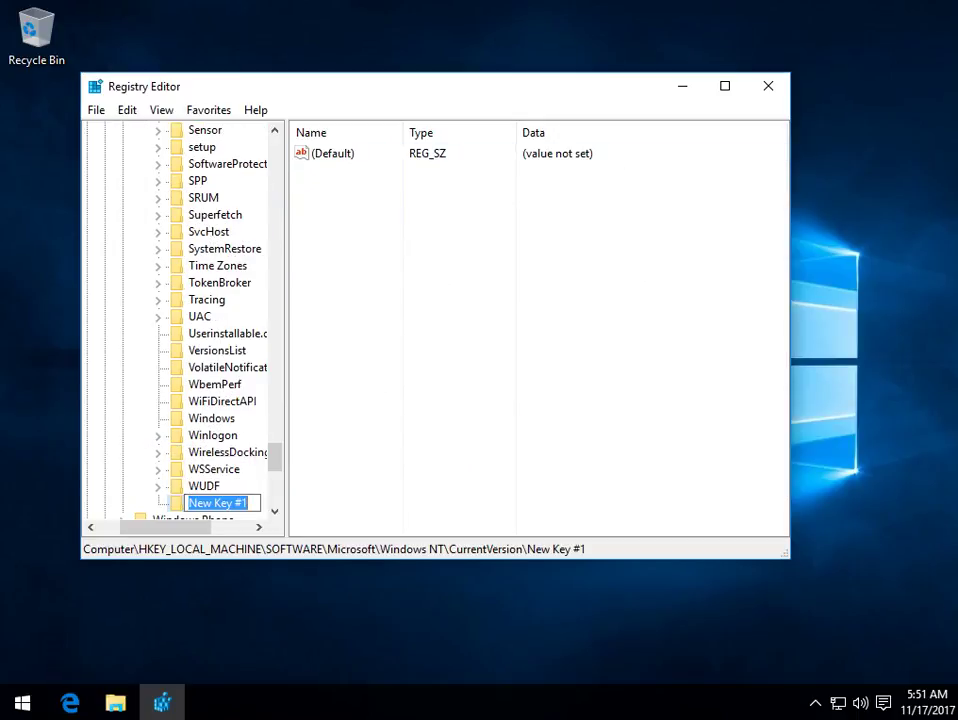
pyautogui.write('MTCUVC')
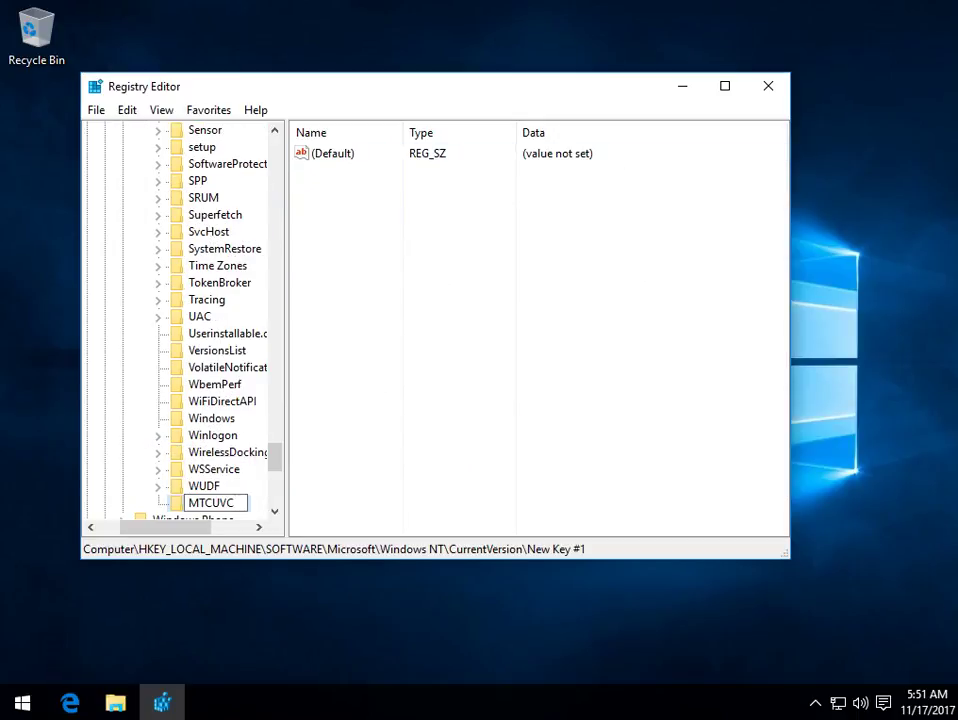
pyautogui.press('Return')
# Step: Create a DWORD (32-bit) value named EnableMtcUvc in the MTCUVC key
pyautogui.scroll(-5, 180, 320)
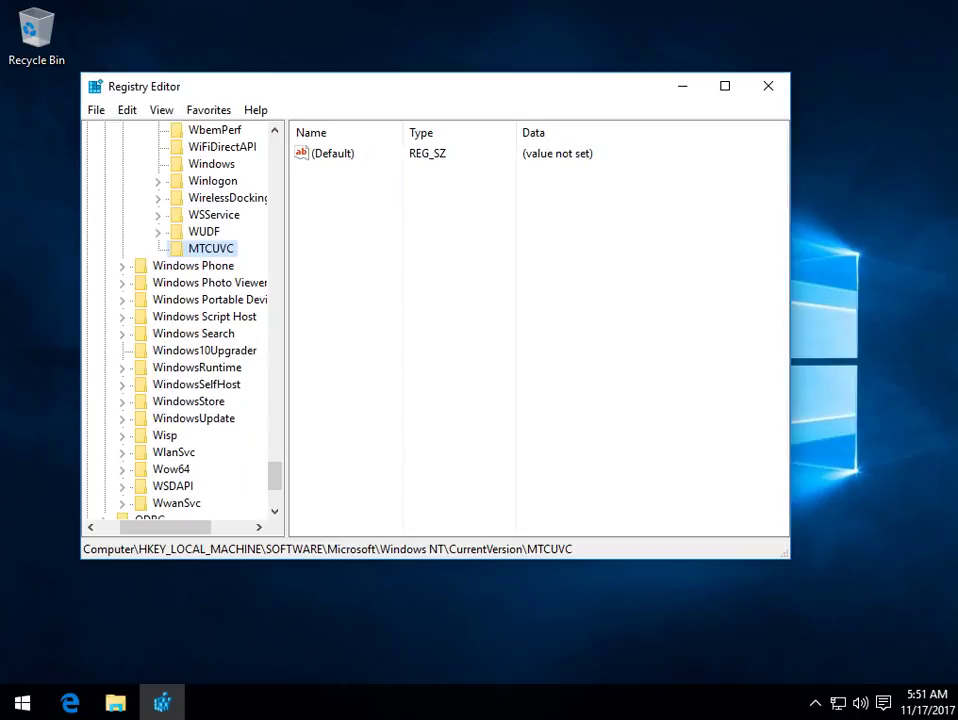
pyautogui.rightClick(206, 249)
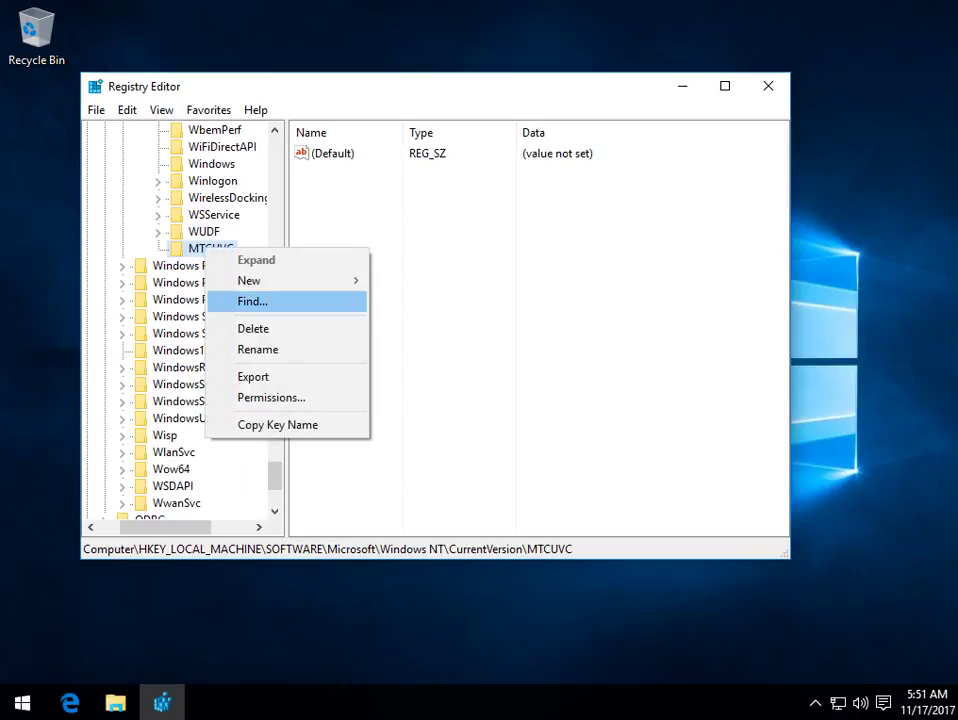
pyautogui.moveTo(300, 280)
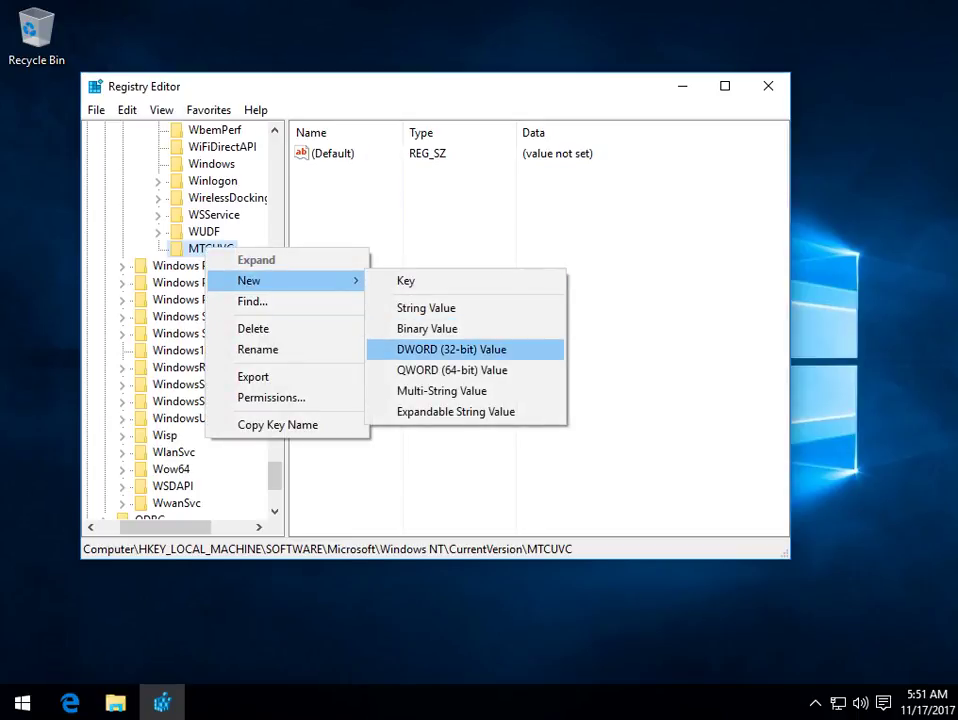
pyautogui.click(451, 349)
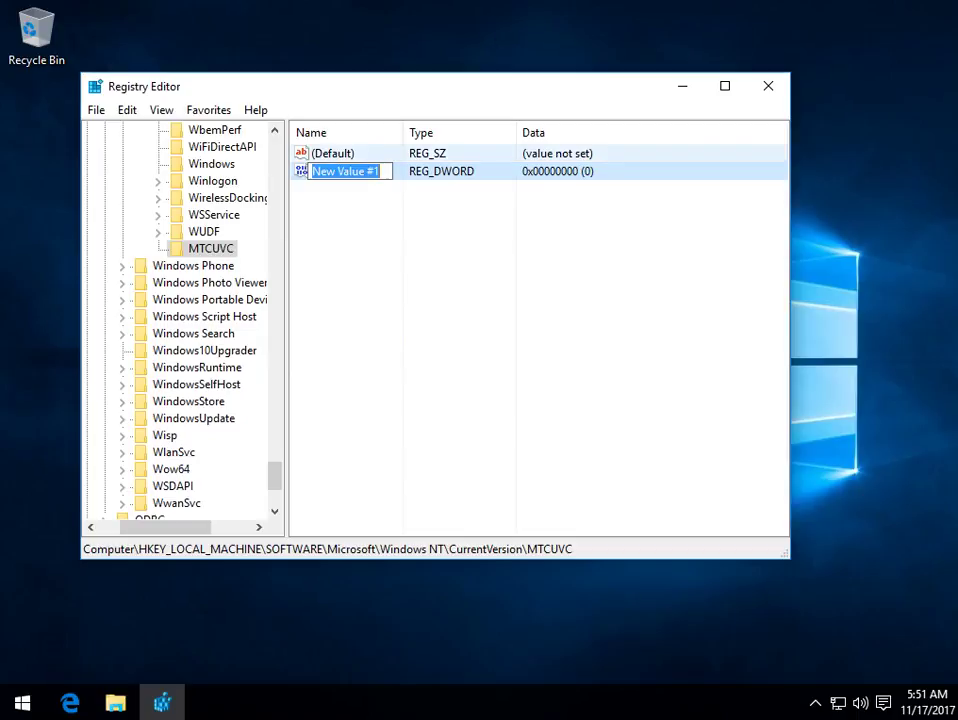
pyautogui.write('EnableMtcUvc')
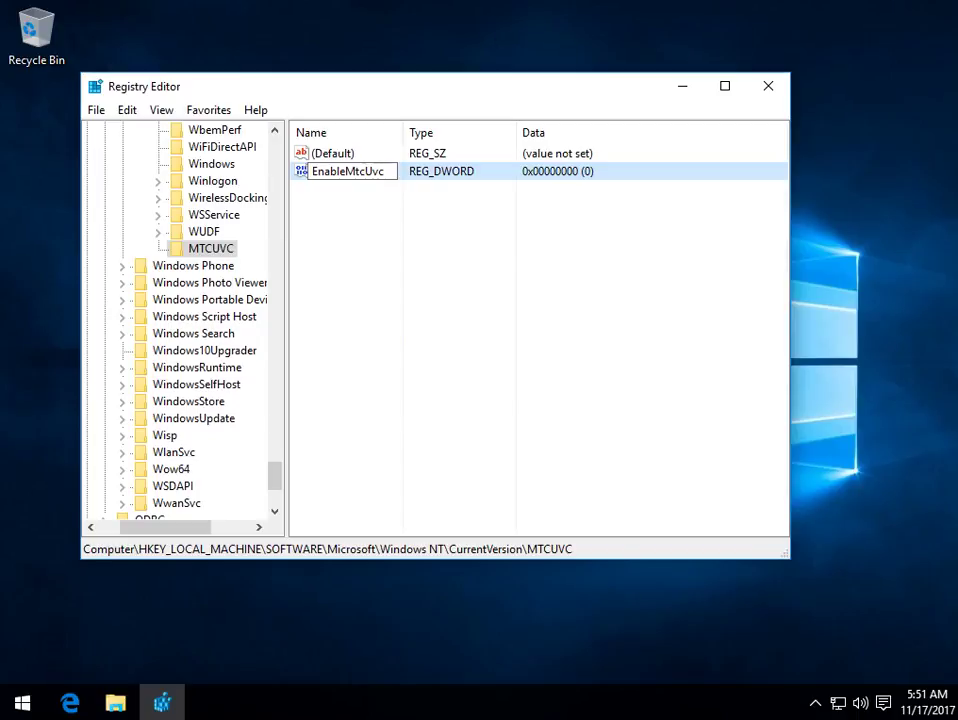
pyautogui.press('Return')
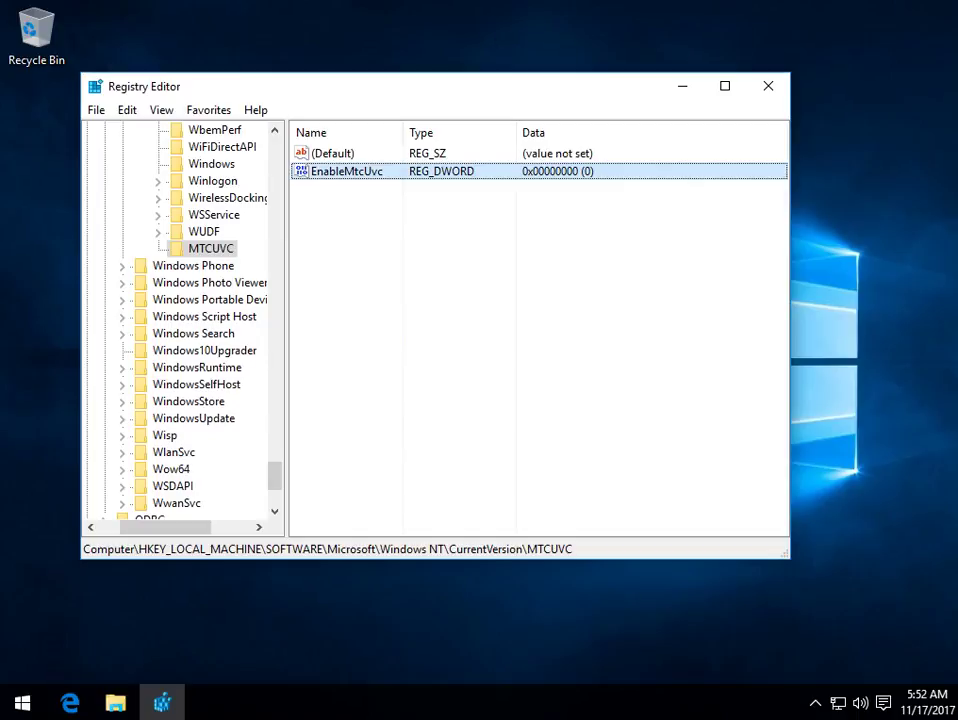
# Step: Confirm 0 as the hexadecimal value data of EnableMtcUvc and open the volume control from the system tray
pyautogui.rightClick(354, 172)
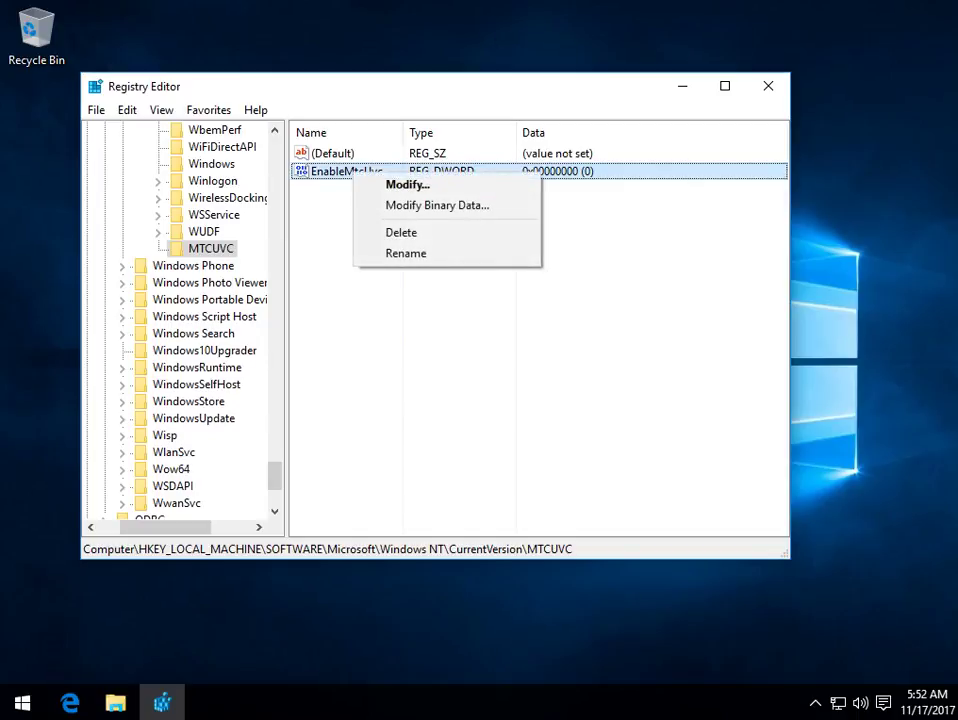
pyautogui.press('Down')
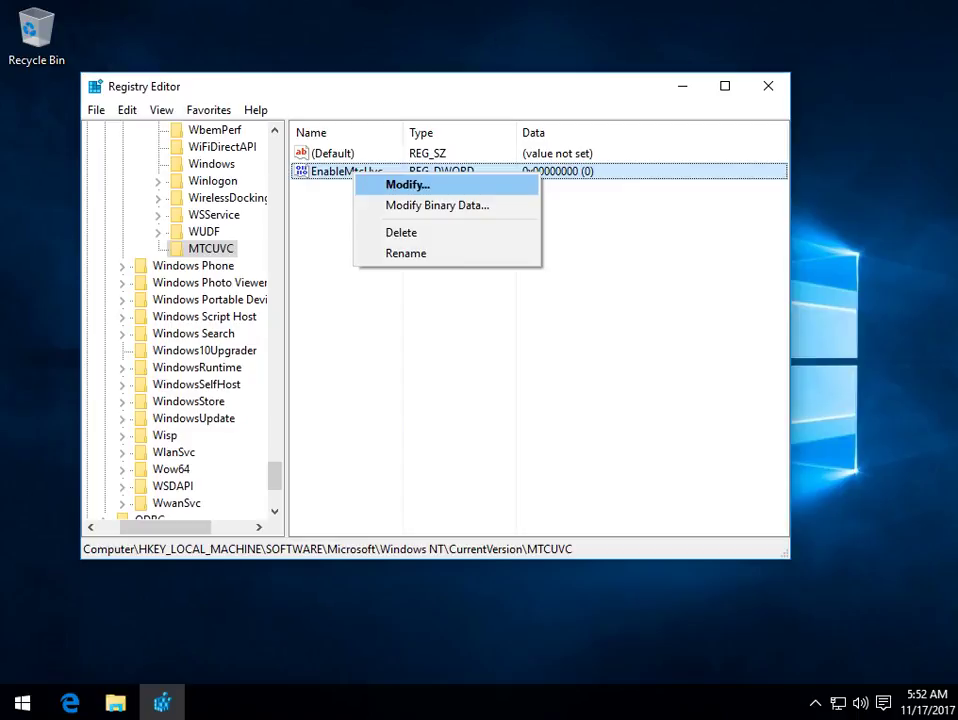
pyautogui.press('Return')
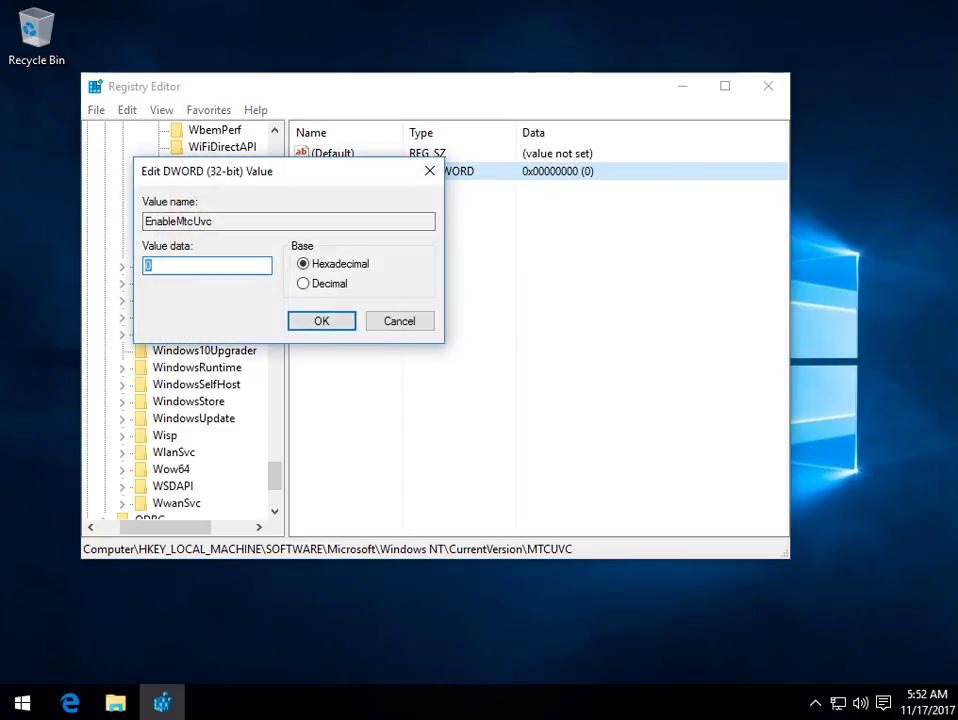
pyautogui.click(321, 321)
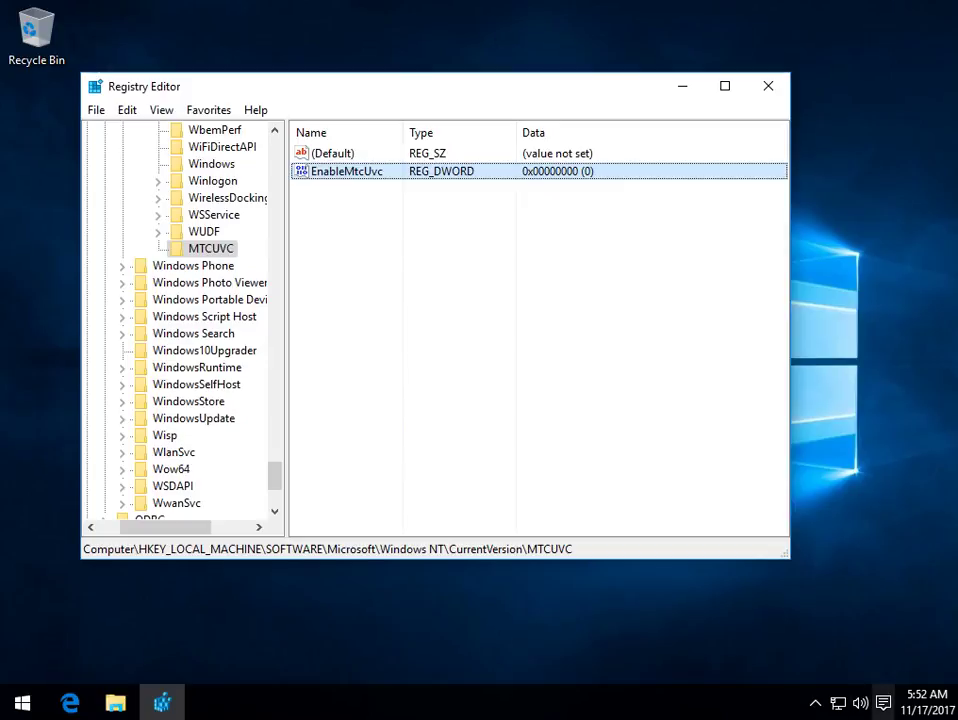
pyautogui.click(860, 703)
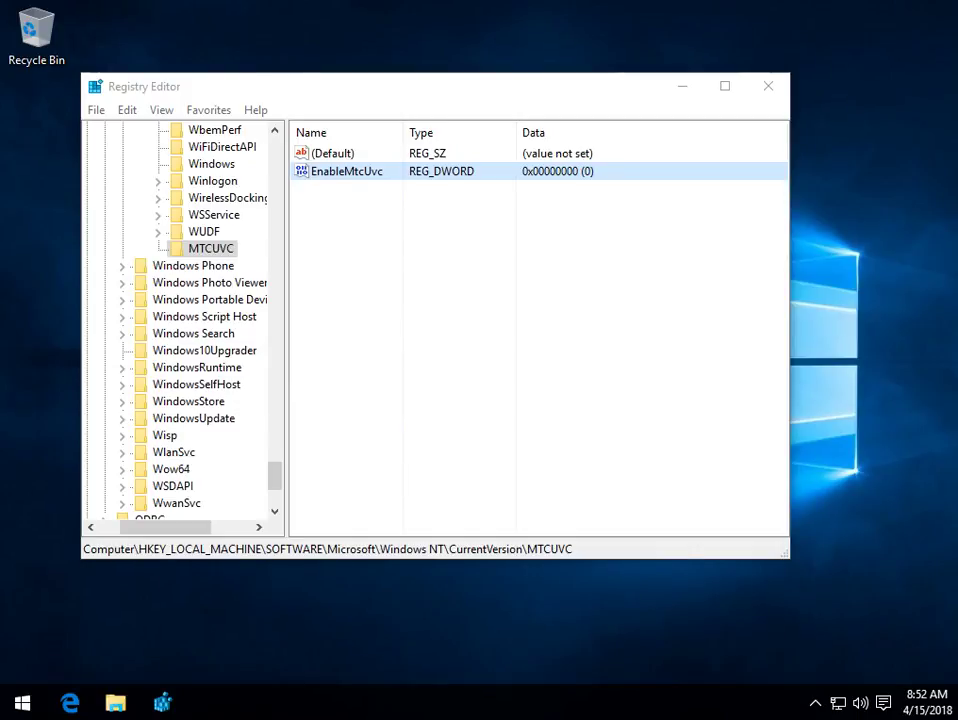
# Step: Permanently delete the MTCUVC key from the CurrentVersion key
pyautogui.click(204, 232)
pyautogui.click(211, 249)
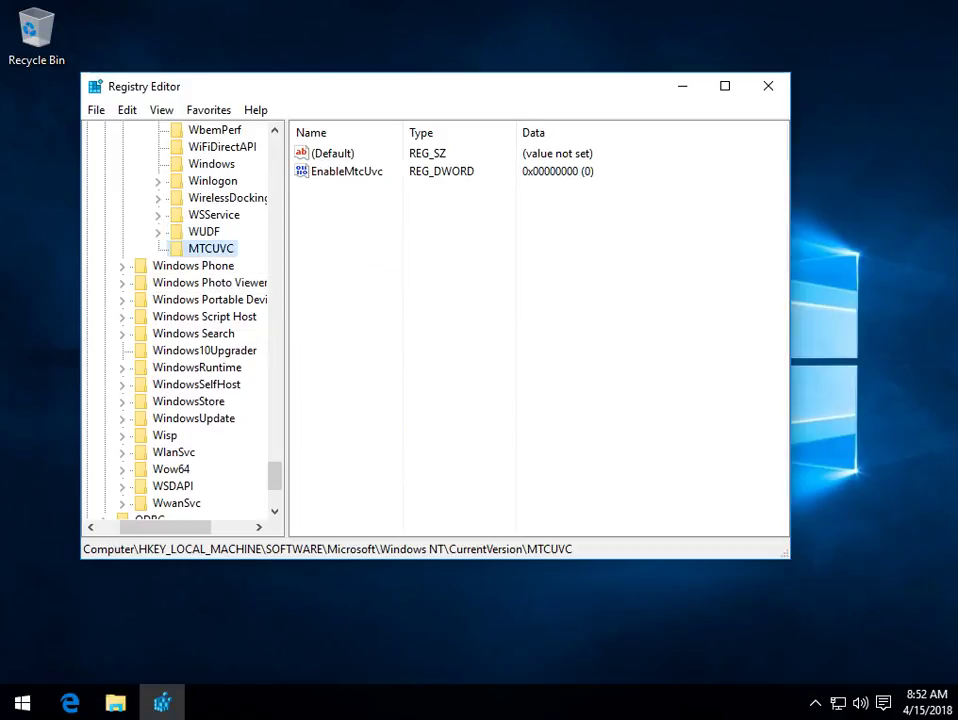
pyautogui.rightClick(212, 250)
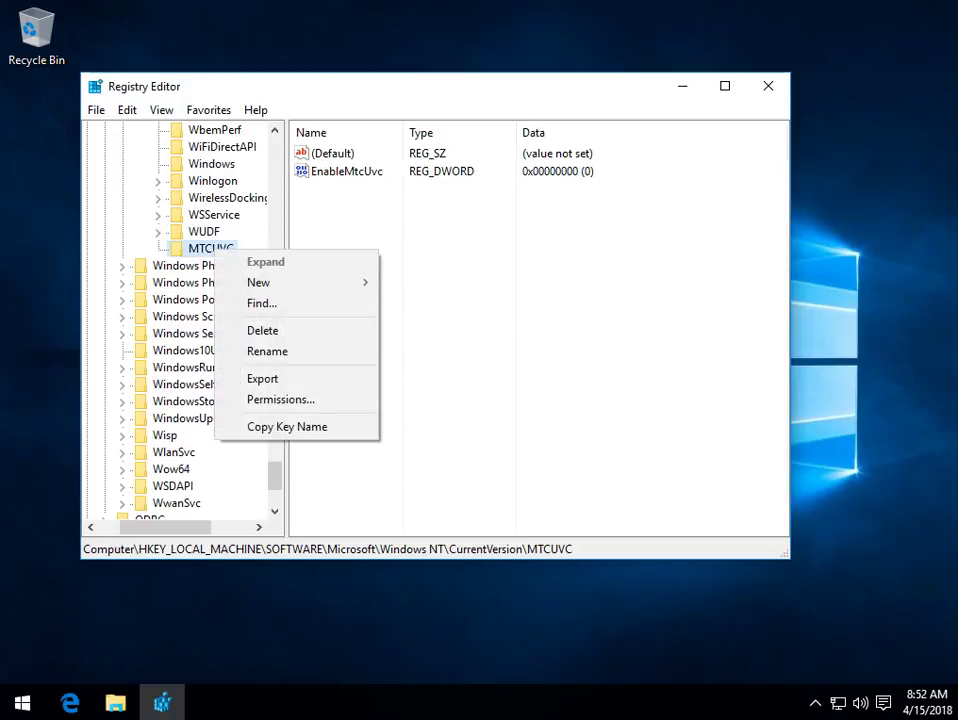
pyautogui.click(262, 330)
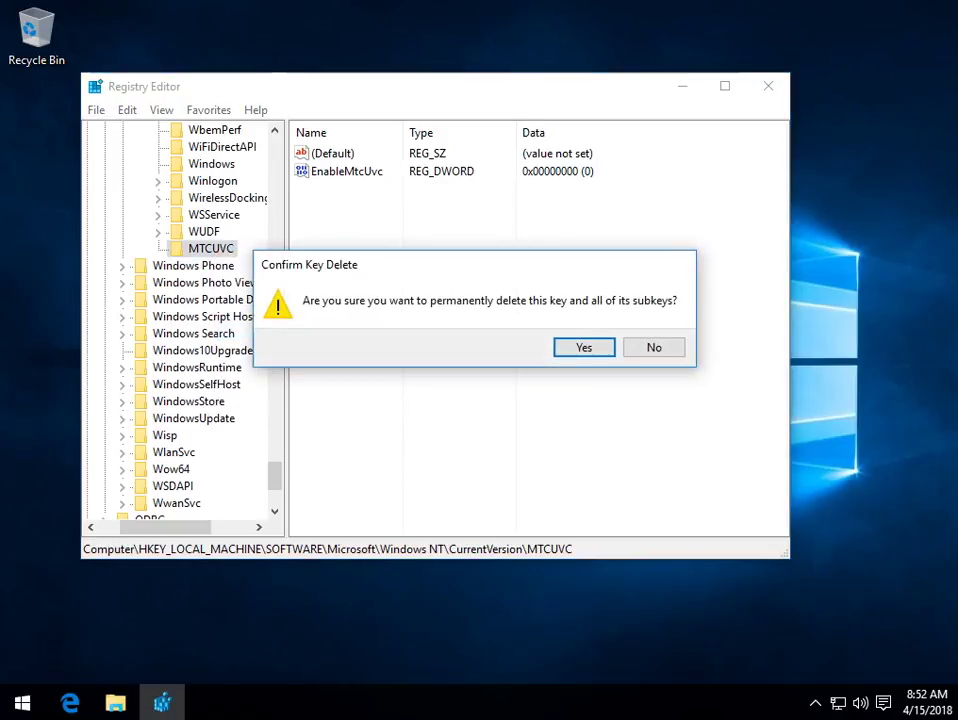
pyautogui.click(583, 346)
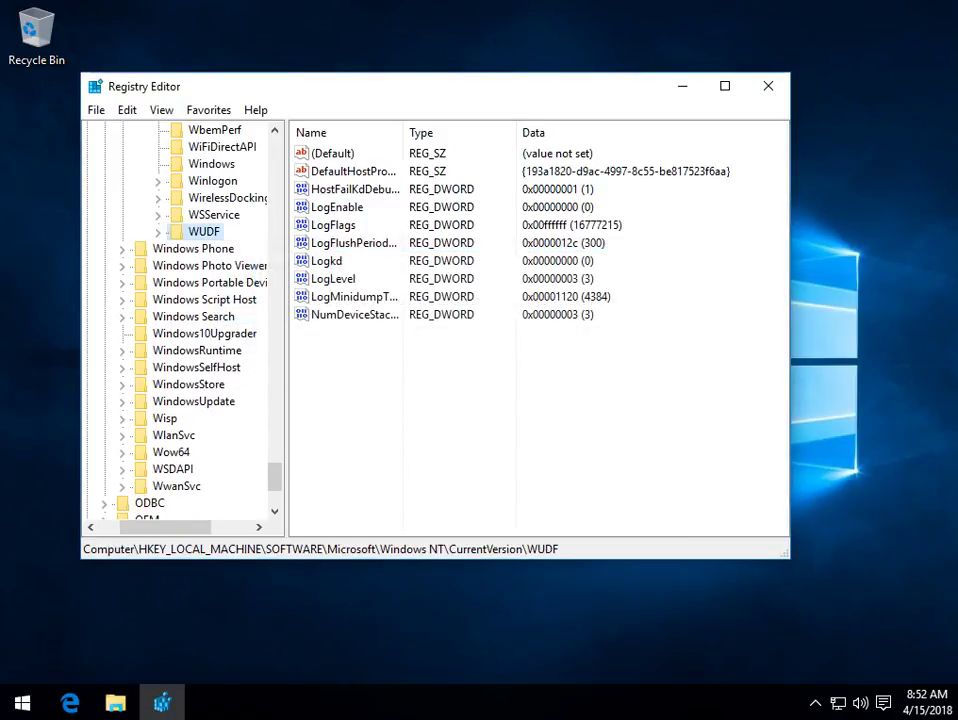
# Step: Open the speaker volume control to check its style after the MTCUVC key's removal
pyautogui.click(860, 703)
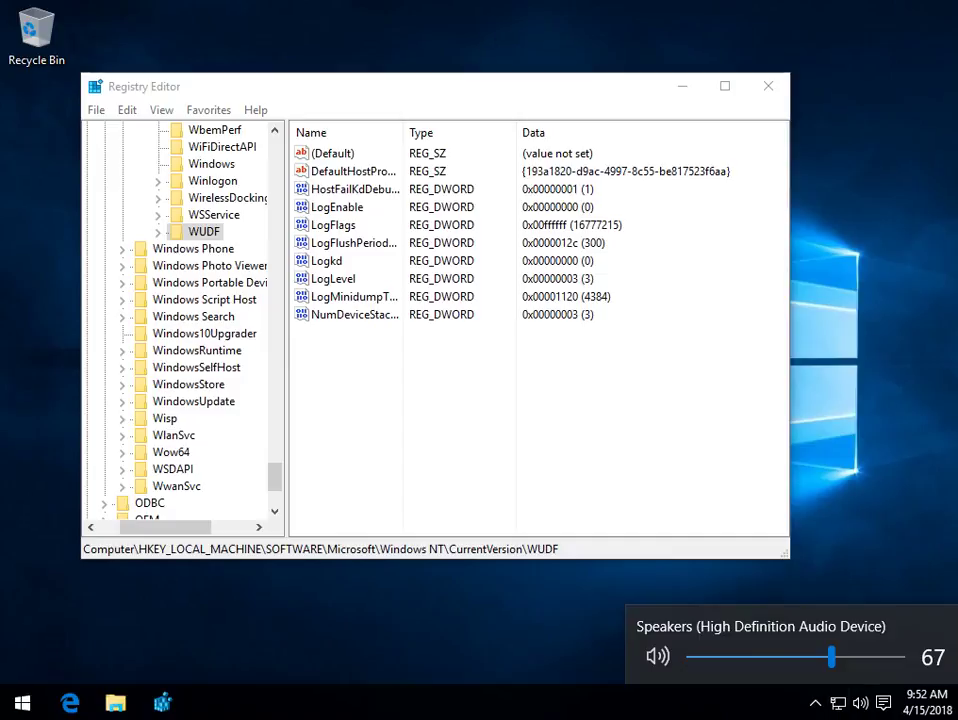
pyautogui.scroll(15, 180, 320)
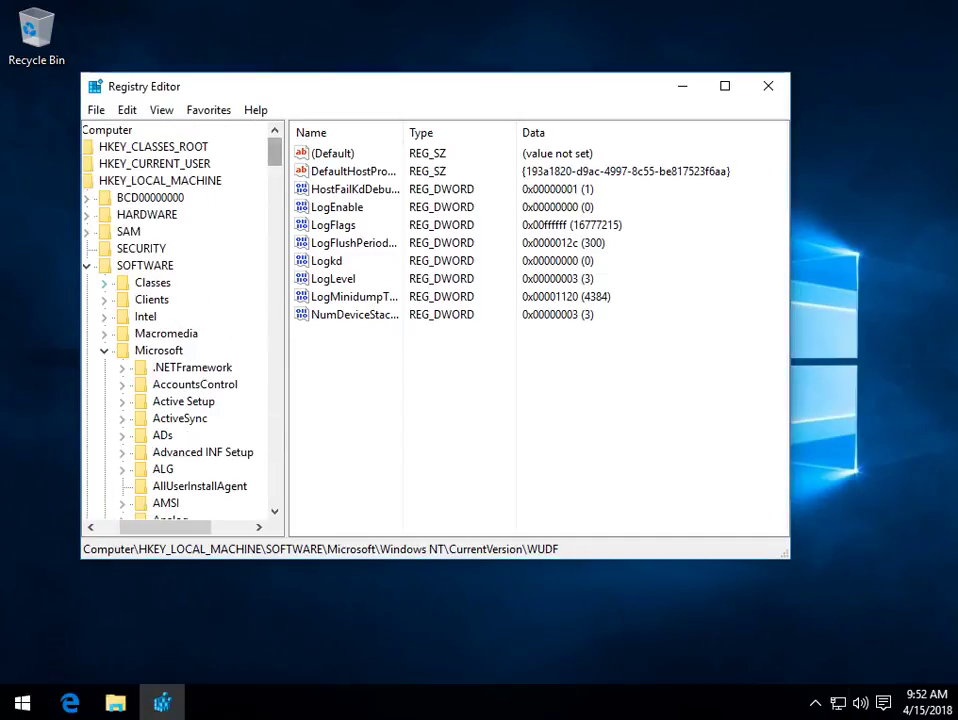
# Step: Export the whole HKEY_LOCAL_MACHINE branch to the Documents folder as a registration file named Windows 7 volume control
pyautogui.click(87, 266)
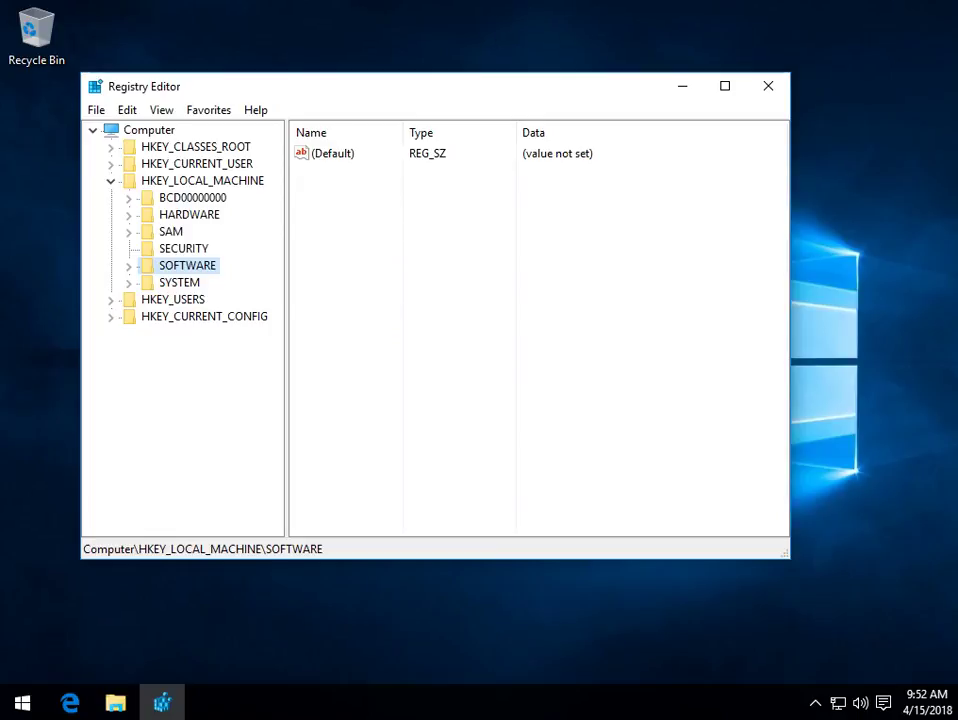
pyautogui.click(111, 181)
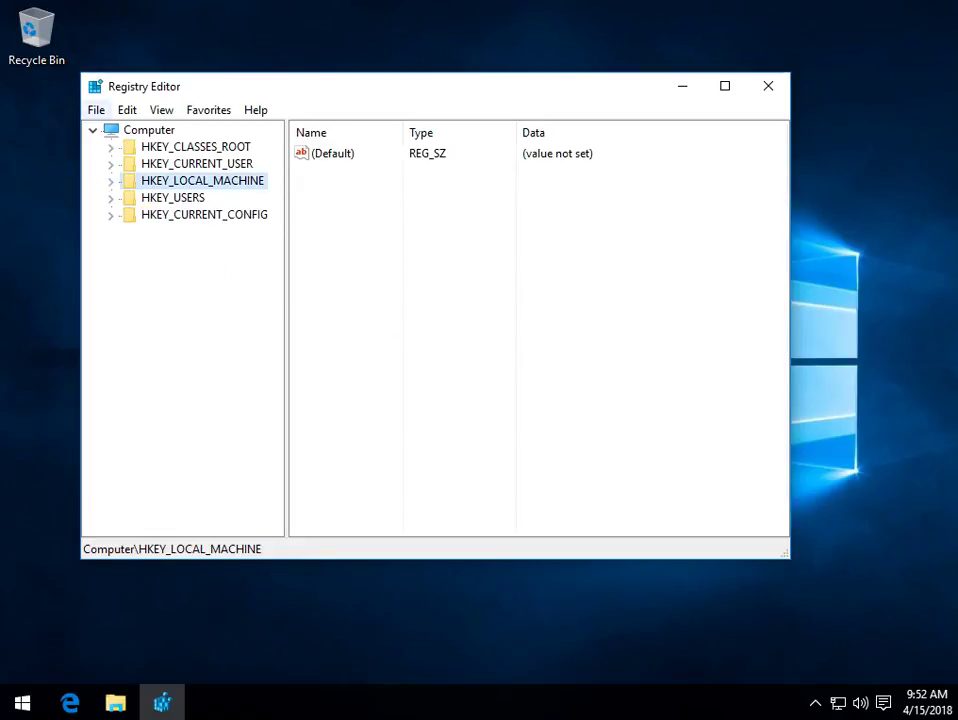
pyautogui.click(96, 110)
pyautogui.press('Down')
pyautogui.press('Return')
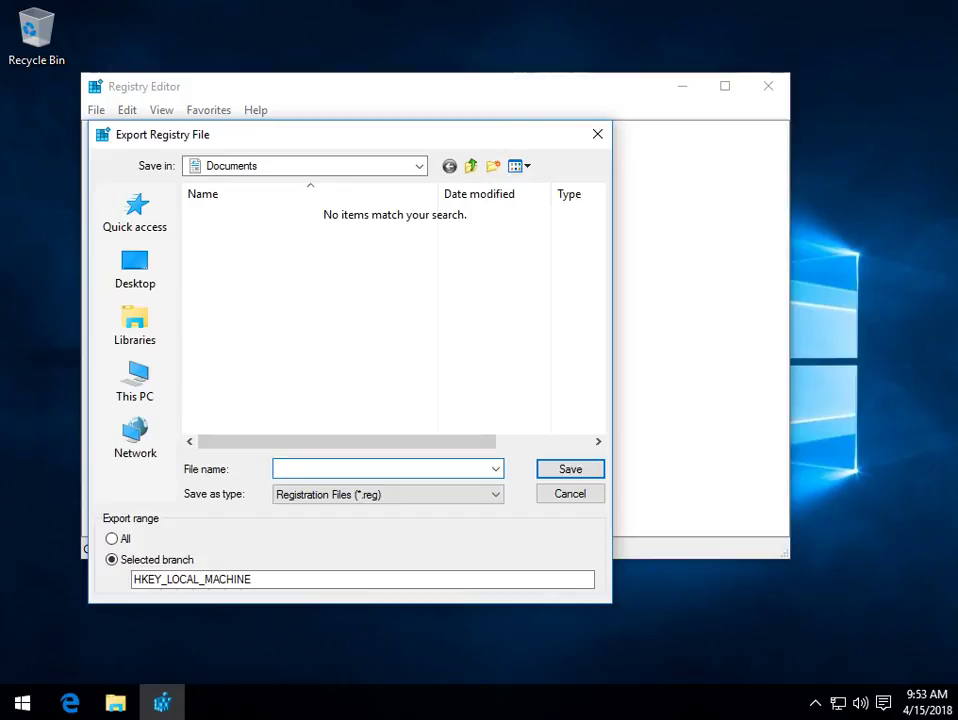
pyautogui.write('Windows 7 volume control')
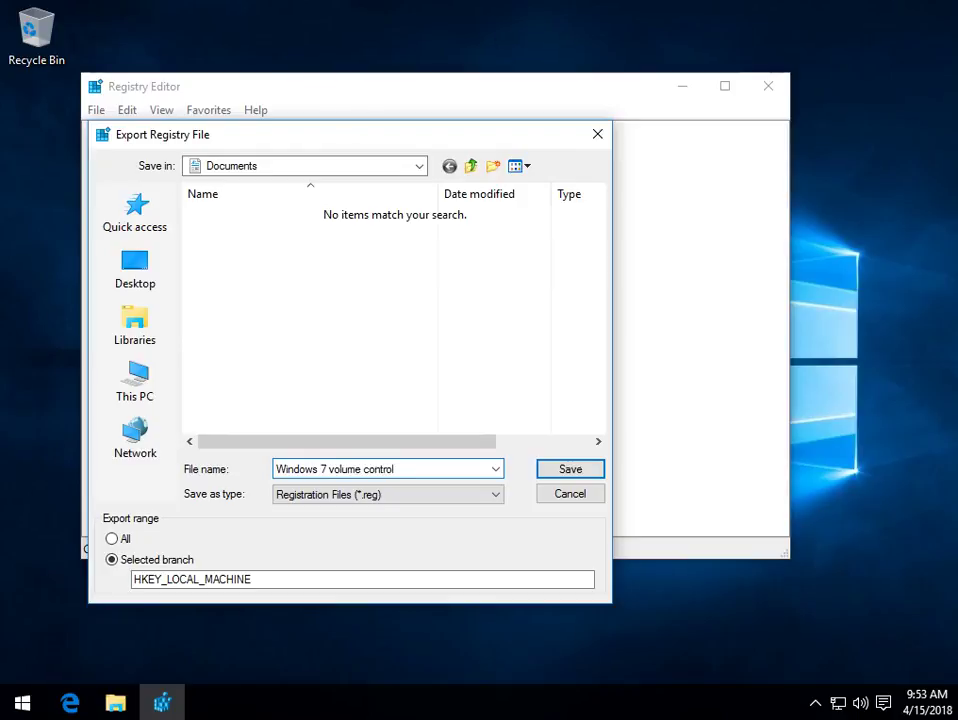
pyautogui.press('Return')
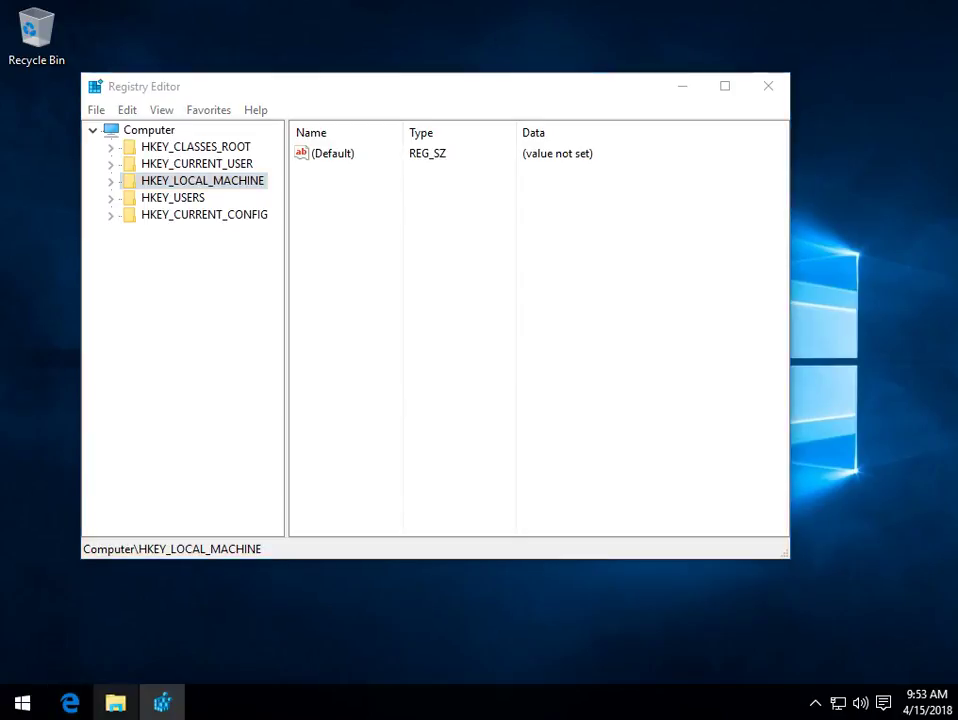
# Step: Switch to File Explorer, look at the exported Windows 7 volume control.reg in Documents, and minimize the window
pyautogui.click(115, 703)
pyautogui.click(200, 239)
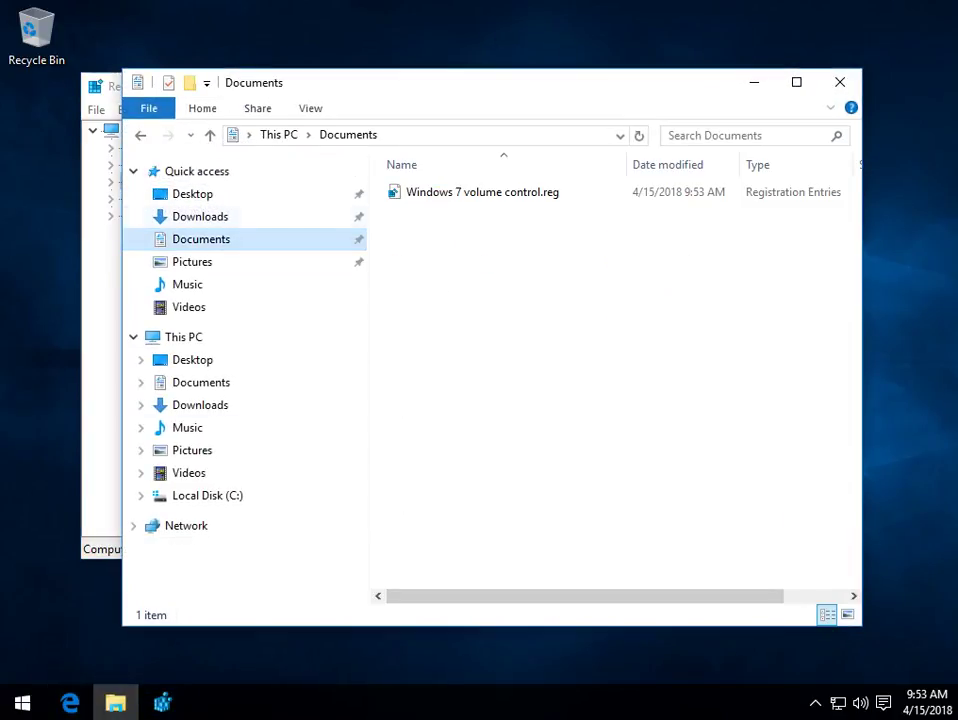
pyautogui.doubleClick(482, 192)
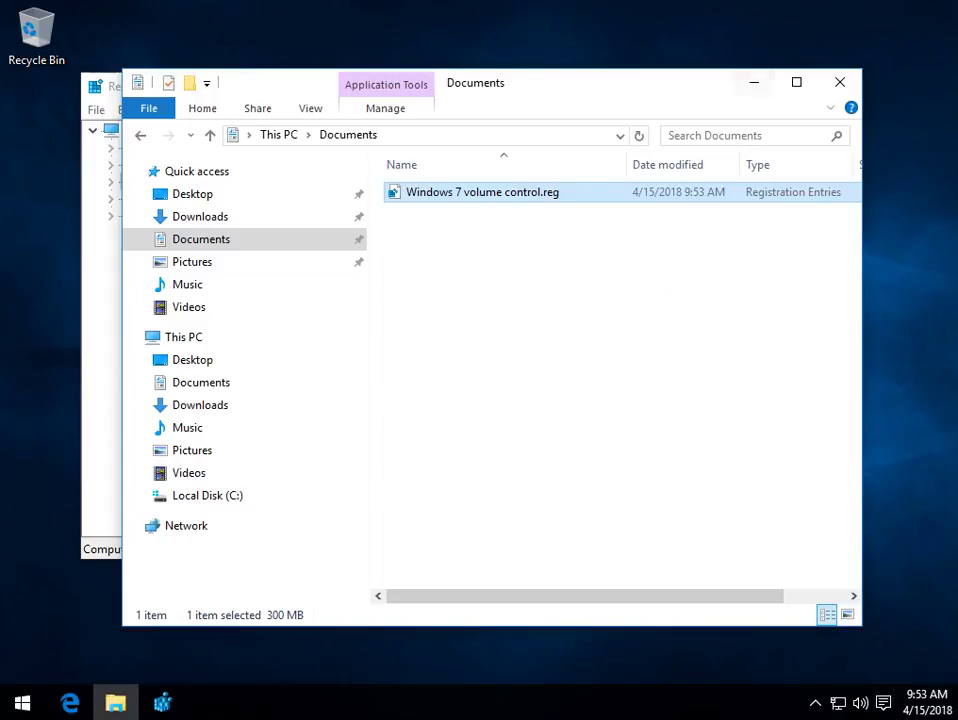
pyautogui.click(754, 82)
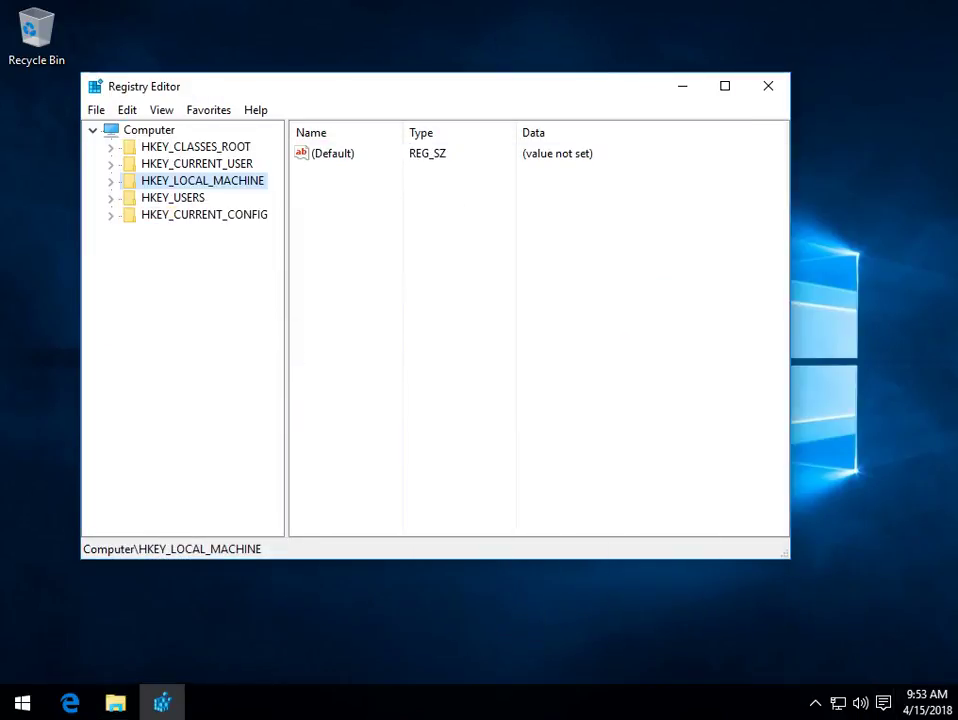
# Step: Try to import Windows 7 volume control.reg from the Documents folder into the registry through Registry Editor
pyautogui.click(96, 110)
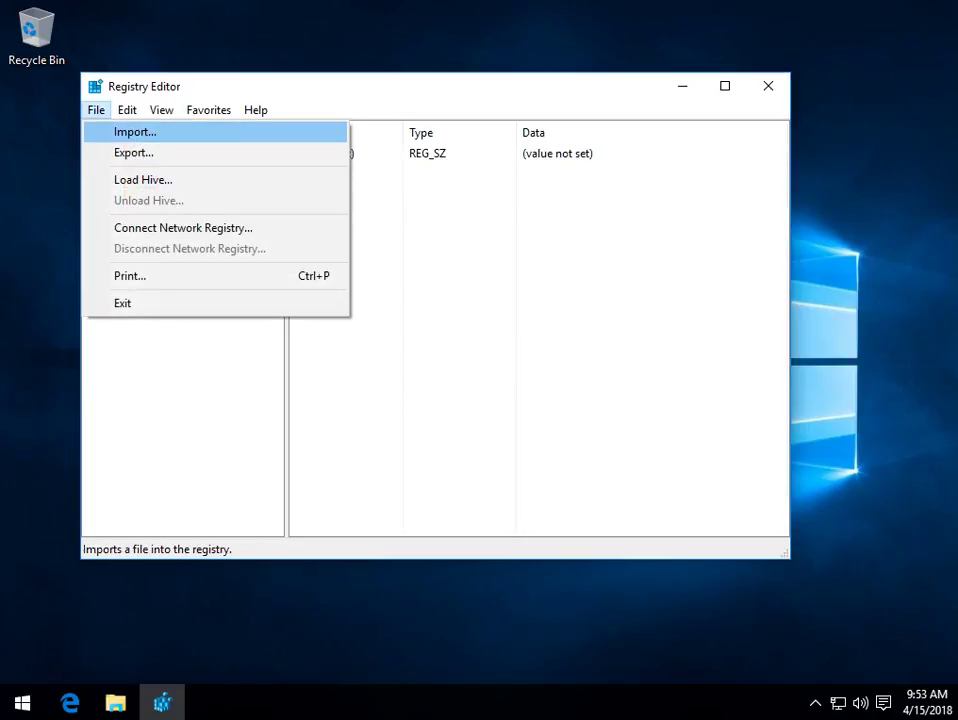
pyautogui.click(135, 132)
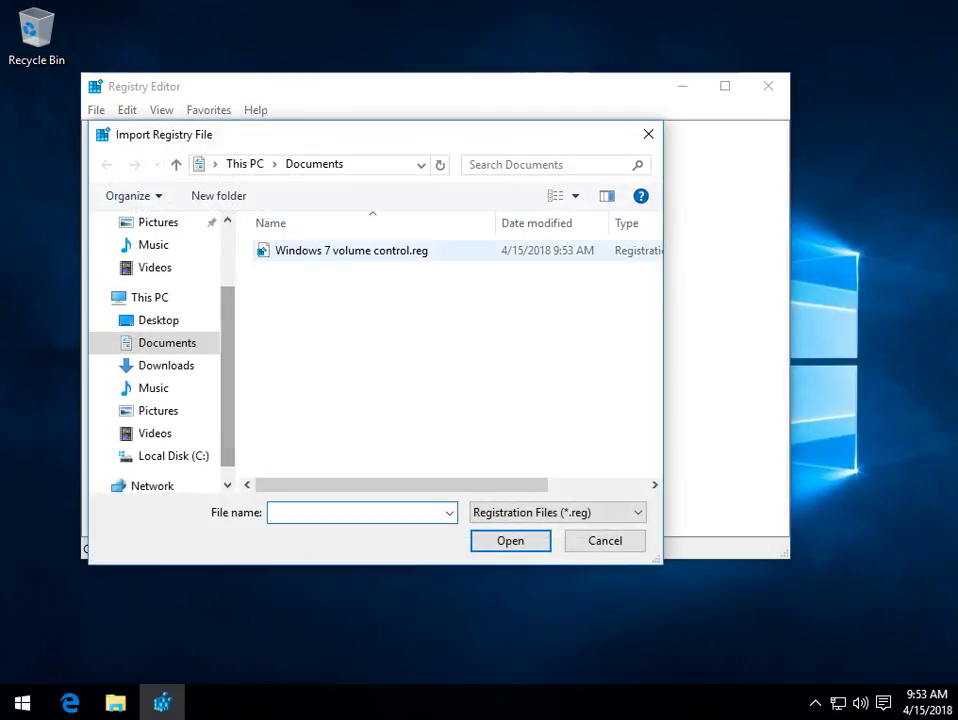
pyautogui.click(351, 251)
pyautogui.press('Return')
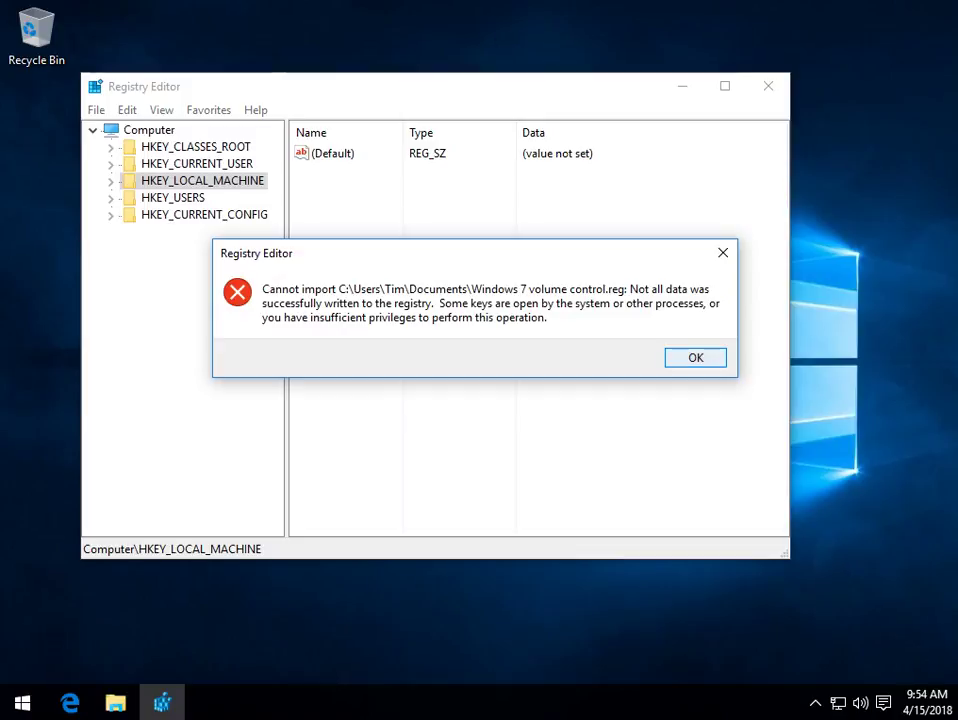
pyautogui.press('Return')
# Step: Switch to File Explorer and try merging Windows 7 volume control.reg from Documents into the registry, allowing Registry Editor to make changes
pyautogui.click(115, 703)
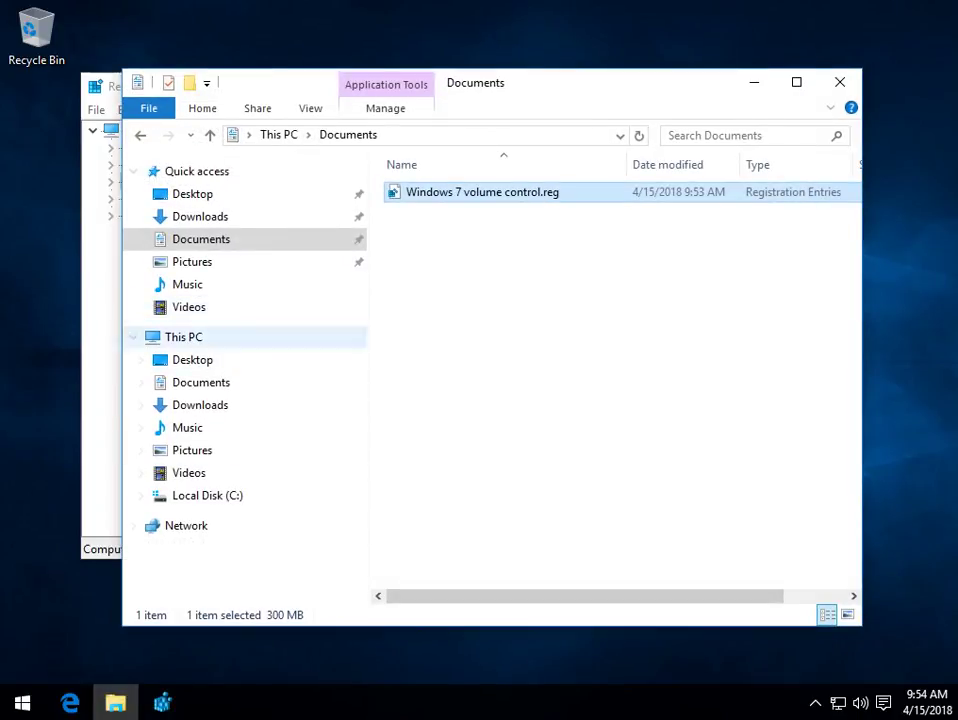
pyautogui.click(200, 217)
pyautogui.click(200, 239)
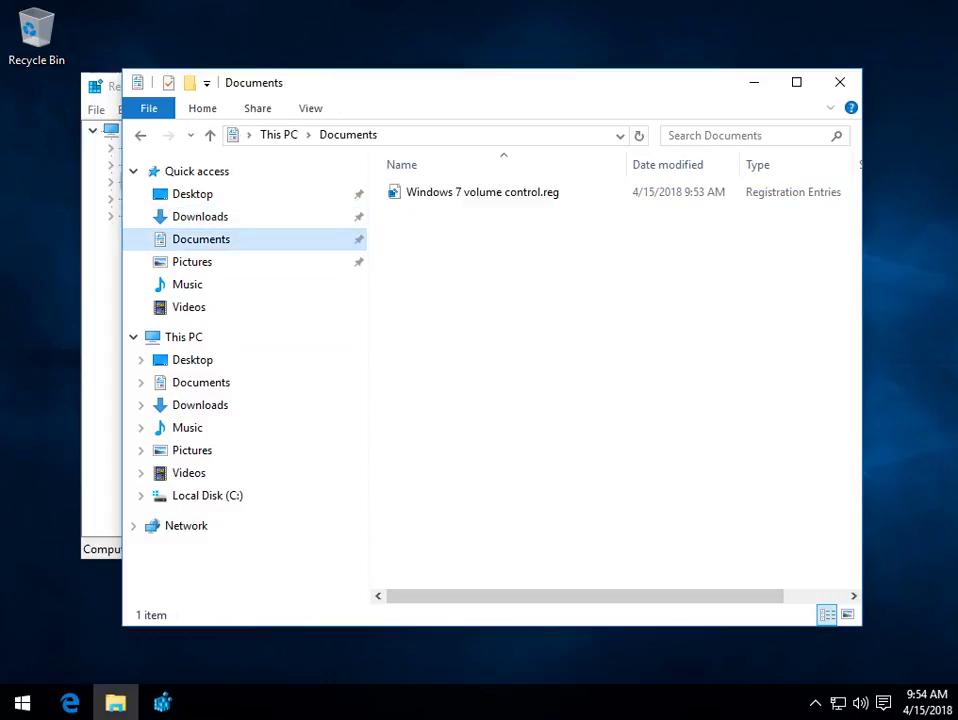
pyautogui.click(815, 703)
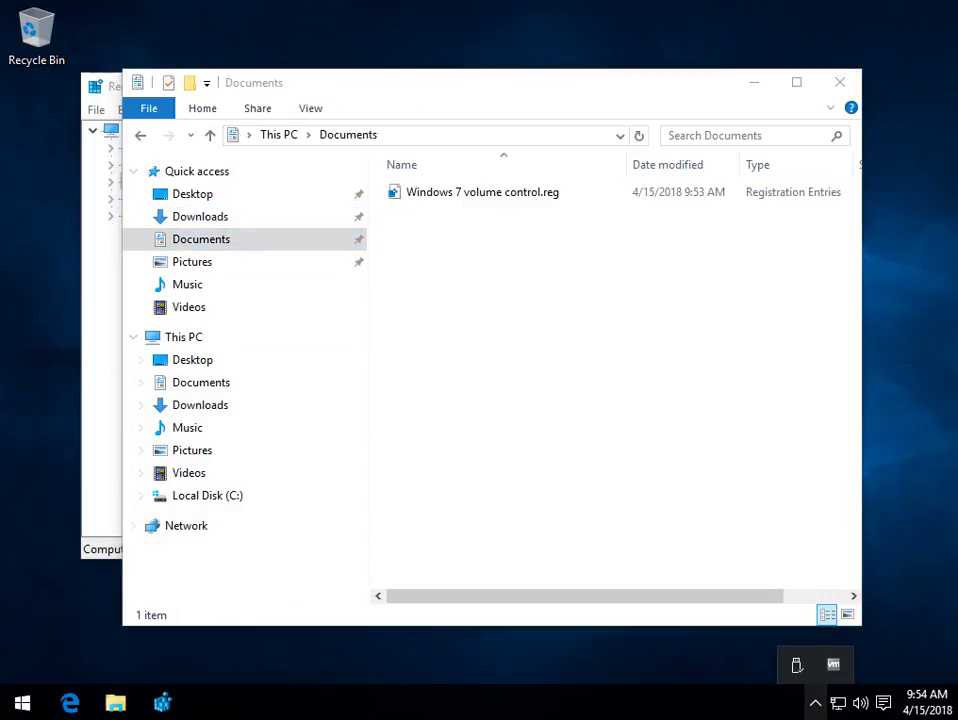
pyautogui.click(815, 703)
pyautogui.click(482, 192)
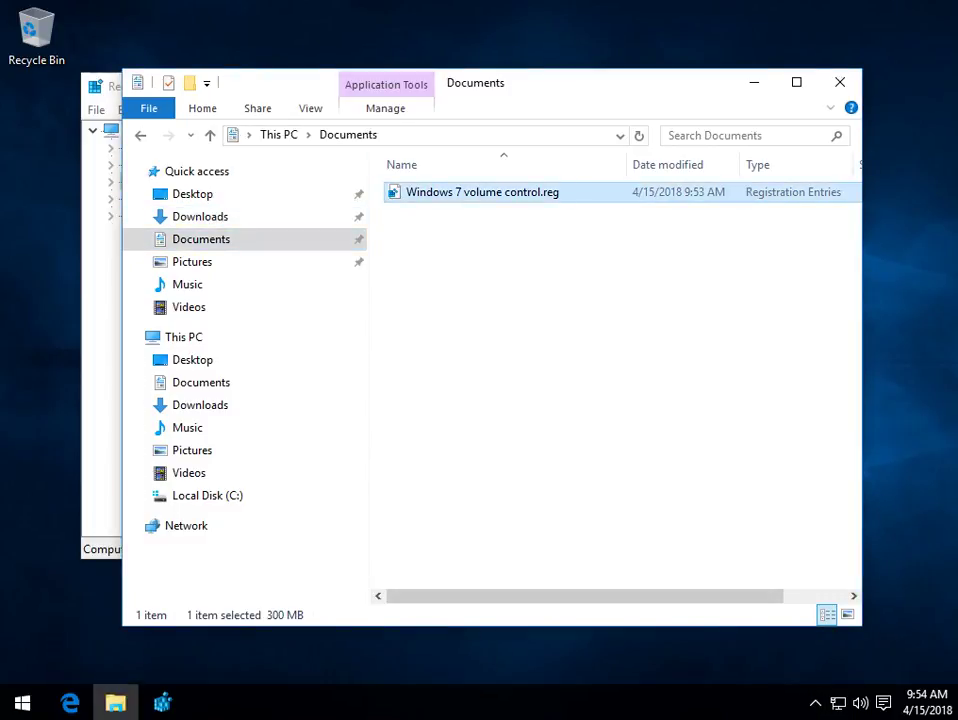
pyautogui.rightClick(514, 191)
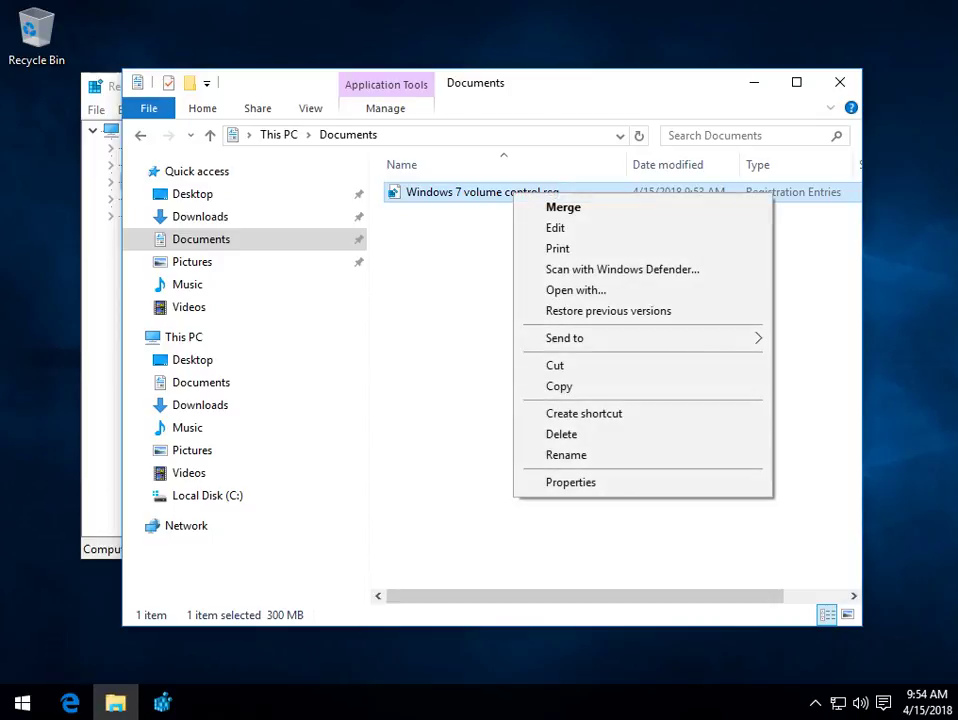
pyautogui.press('Escape')
pyautogui.press('Return')
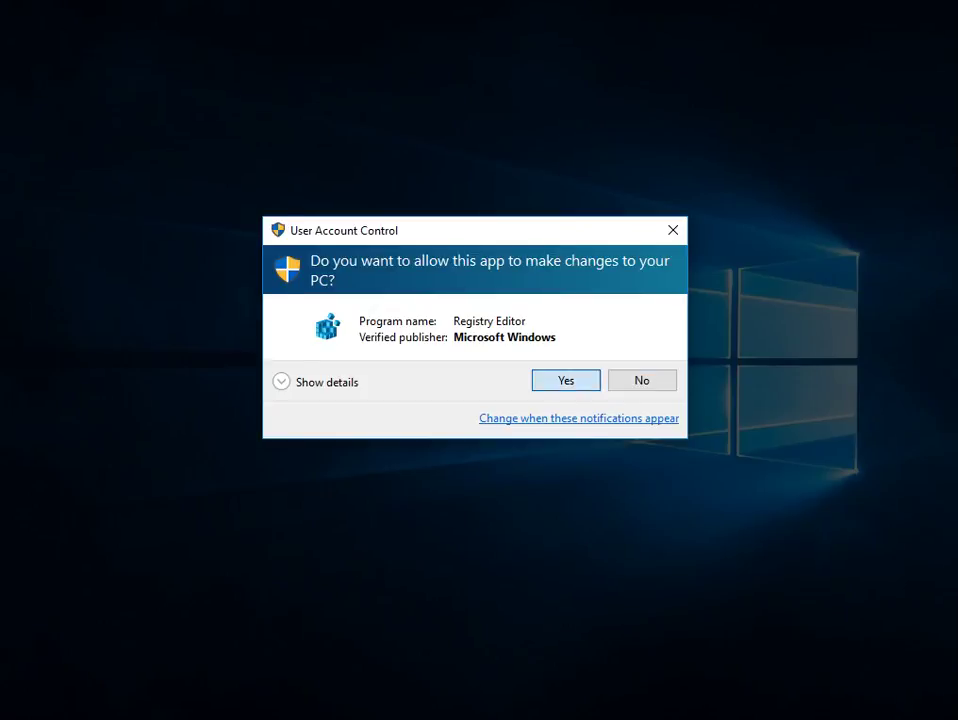
pyautogui.click(566, 380)
pyautogui.press('Return')
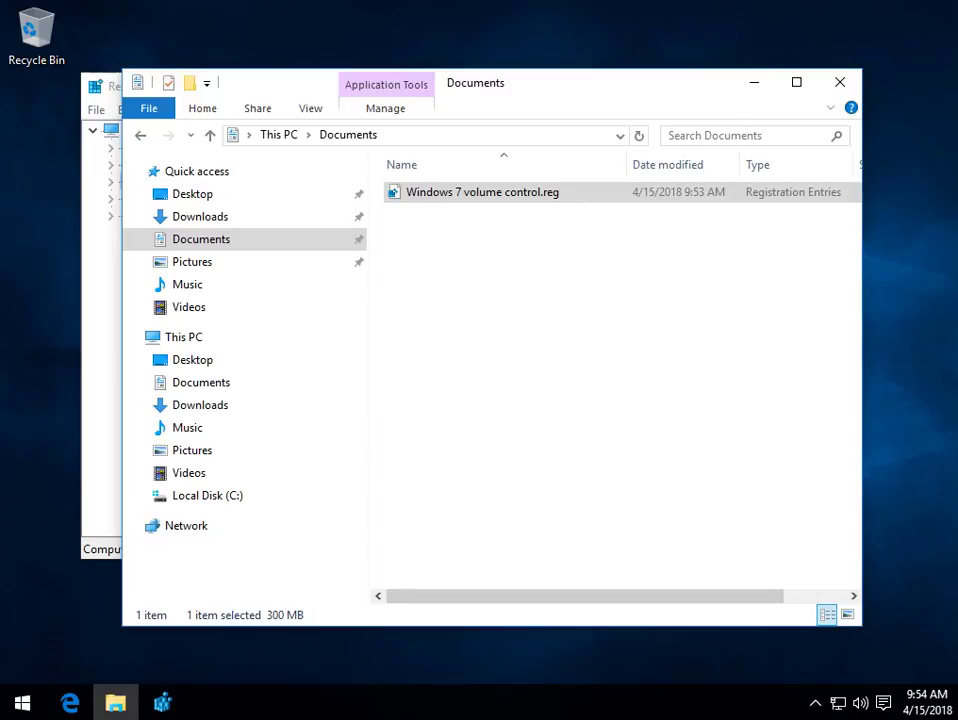
# Step: Close Registry Editor, dismiss its import message, and close the Documents folder window
pyautogui.click(102, 330)
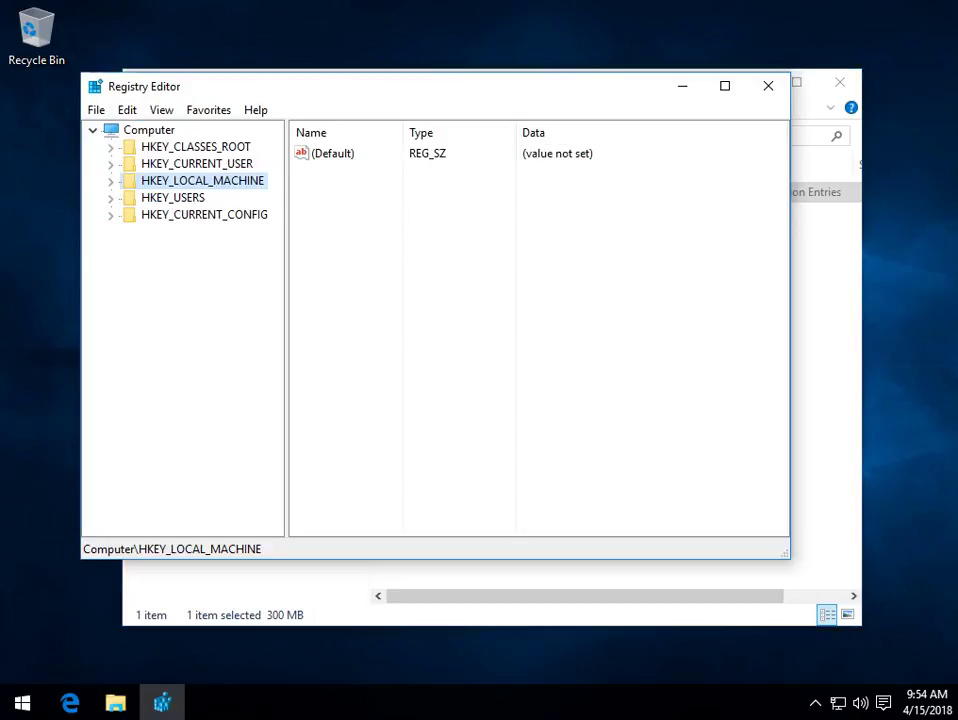
pyautogui.click(768, 86)
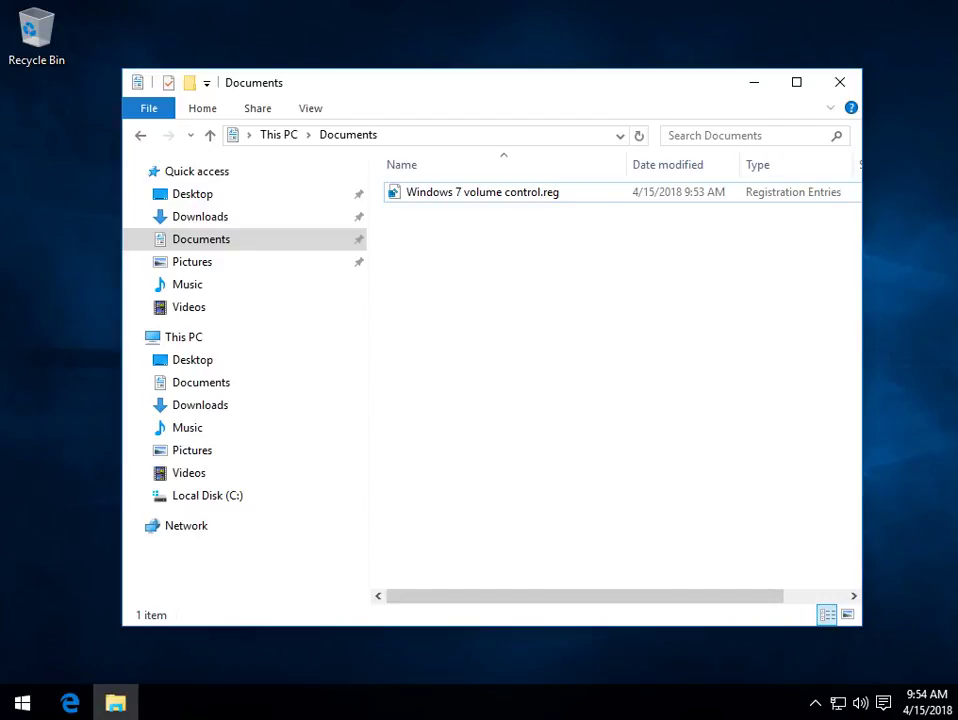
pyautogui.click(754, 83)
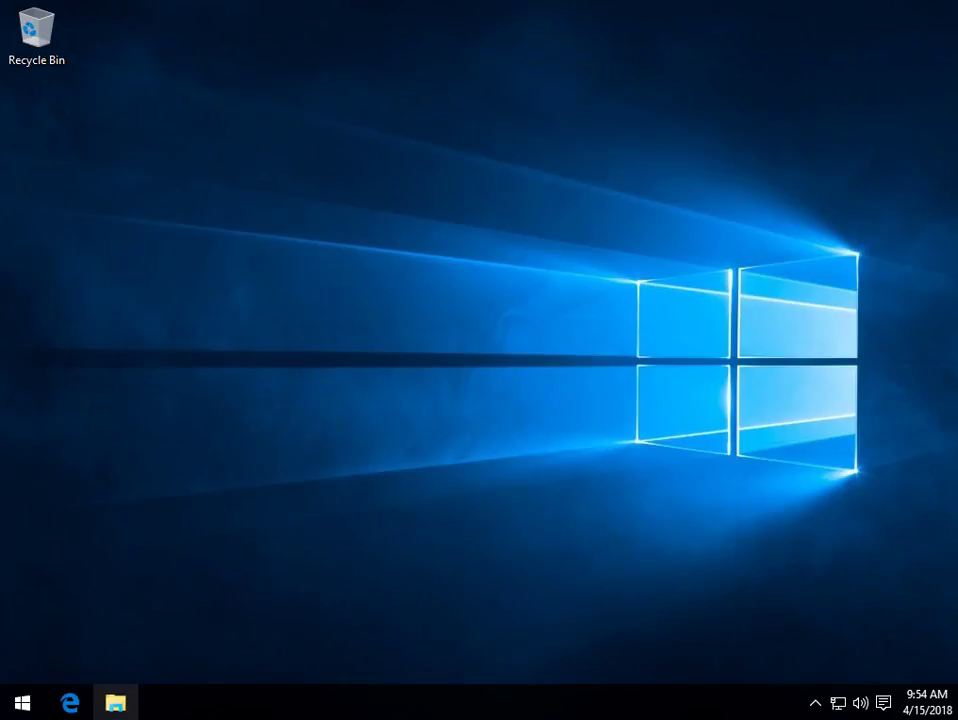
pyautogui.click(116, 703)
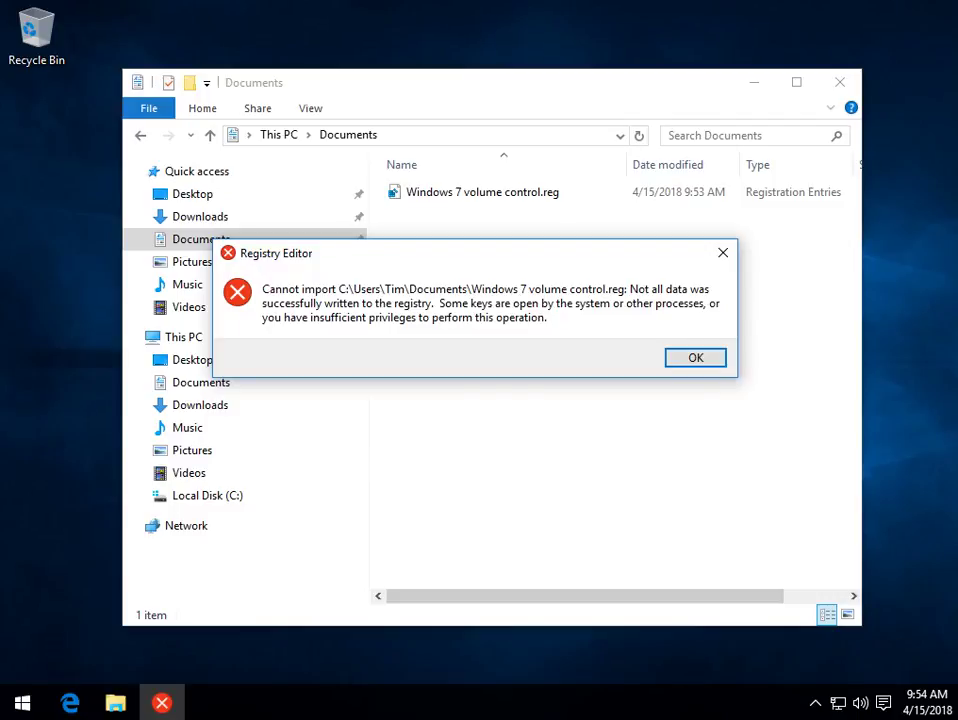
pyautogui.press('Return')
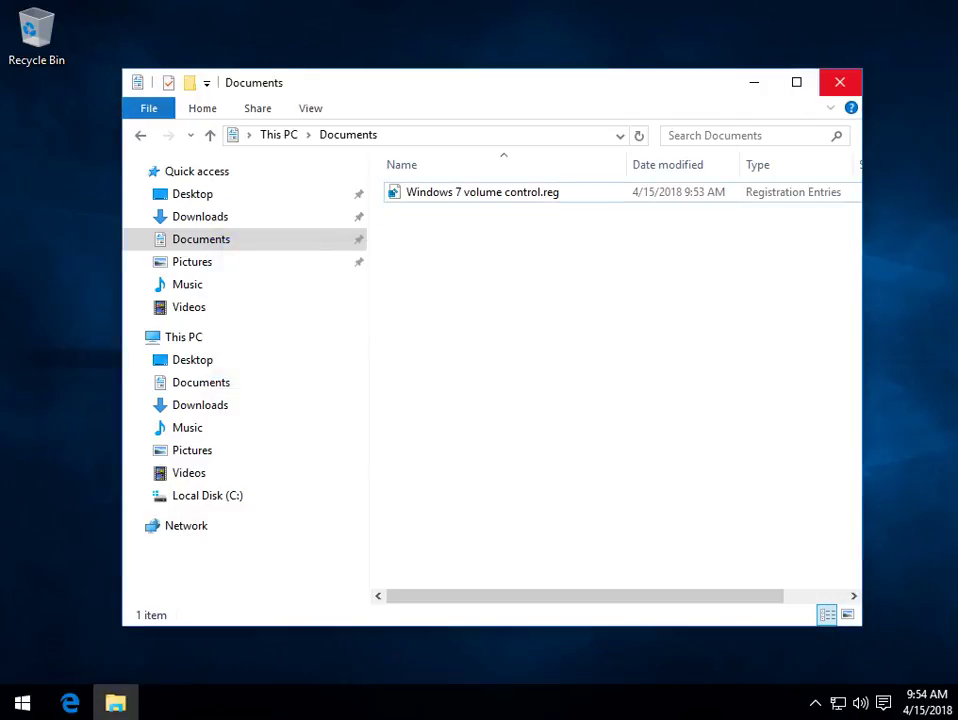
pyautogui.click(840, 82)
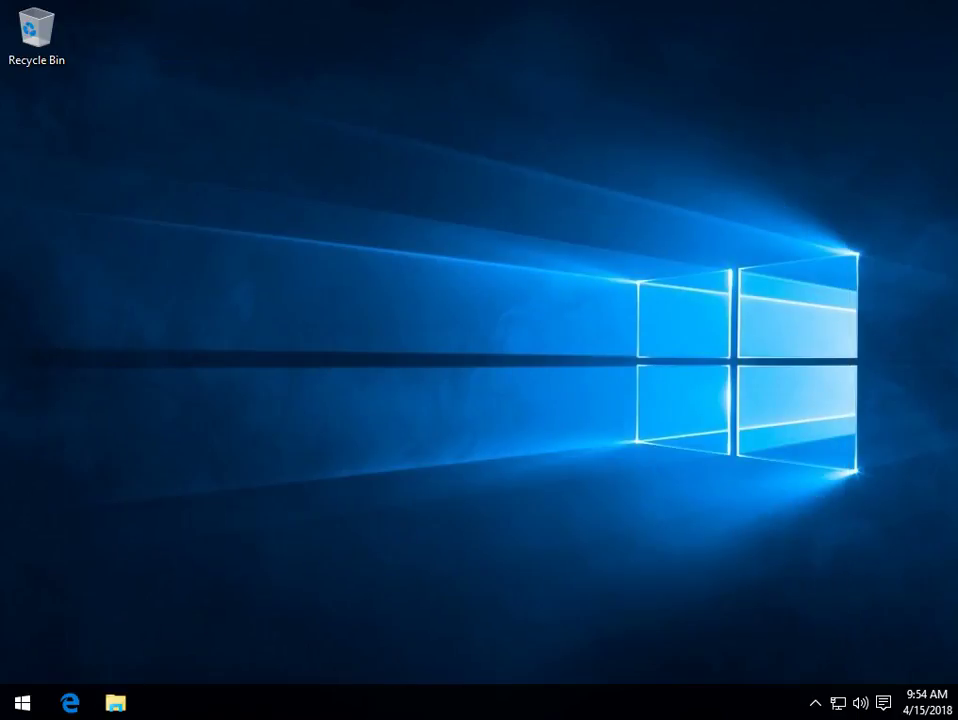